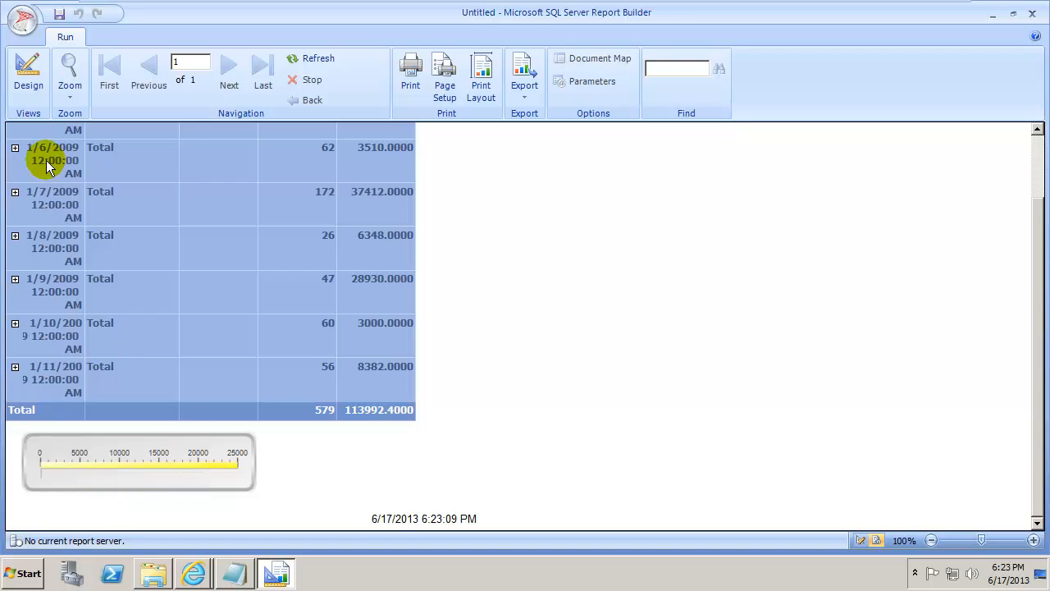
Return to the report design, insert a table column to the right of Sales and head it KPI
{"action": "left_click", "coordinate": [27, 87]}
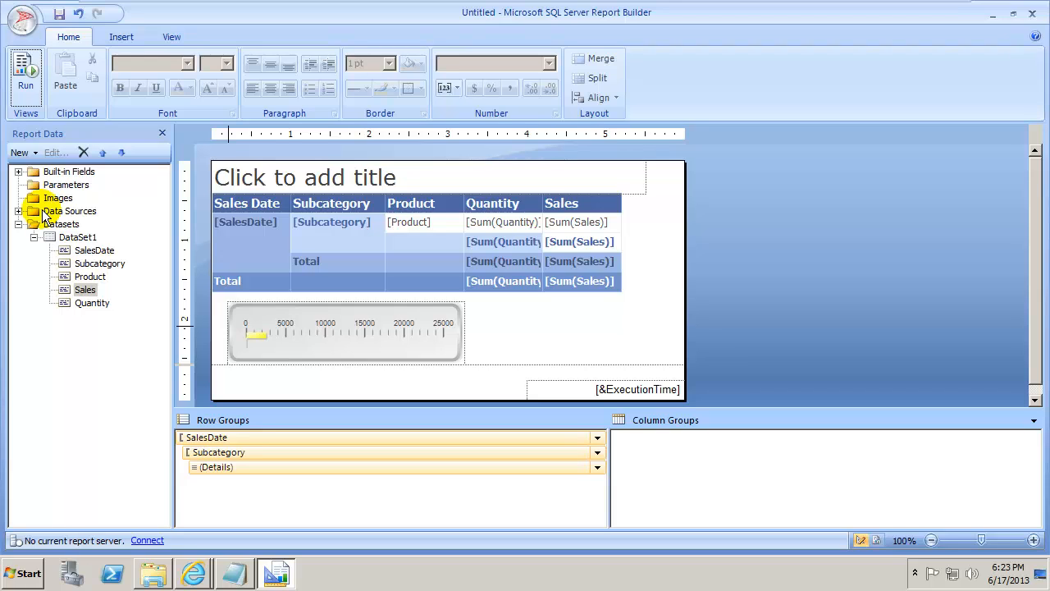
{"action": "right_click", "coordinate": [609, 212]}
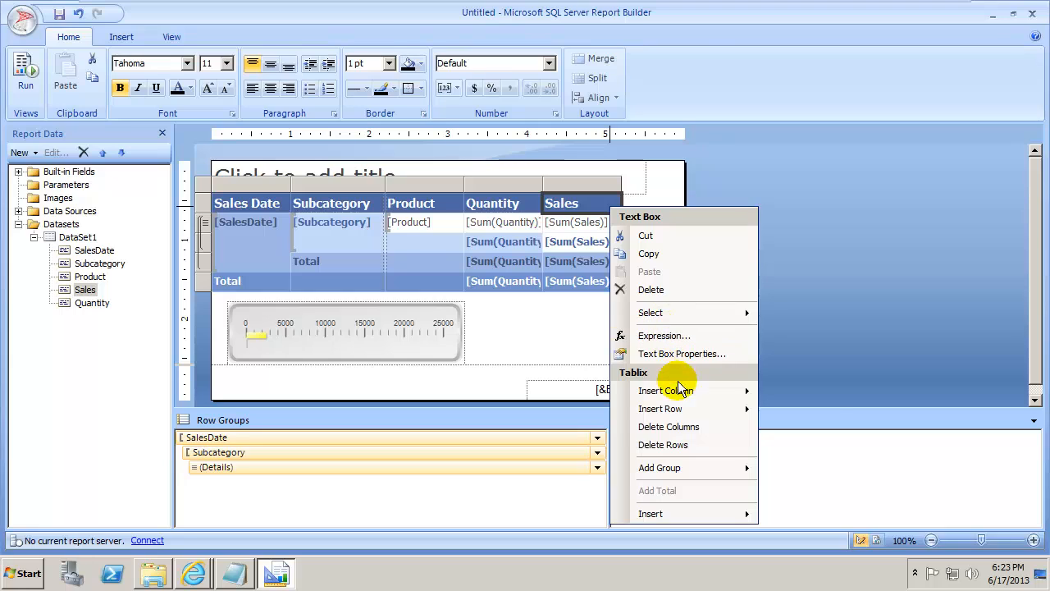
{"action": "mouse_move", "coordinate": [679, 396]}
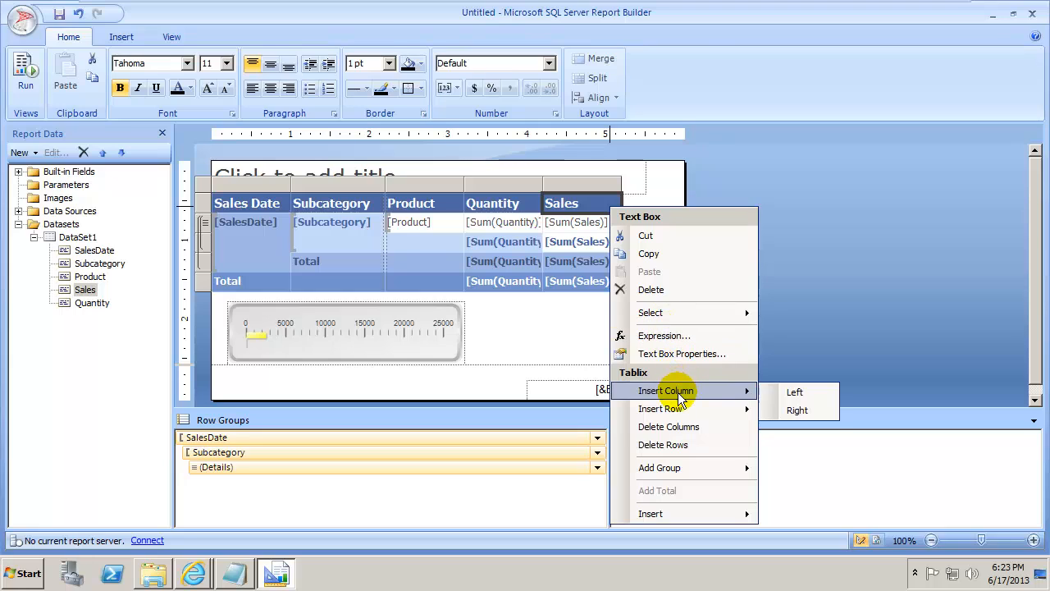
{"action": "left_click", "coordinate": [821, 413]}
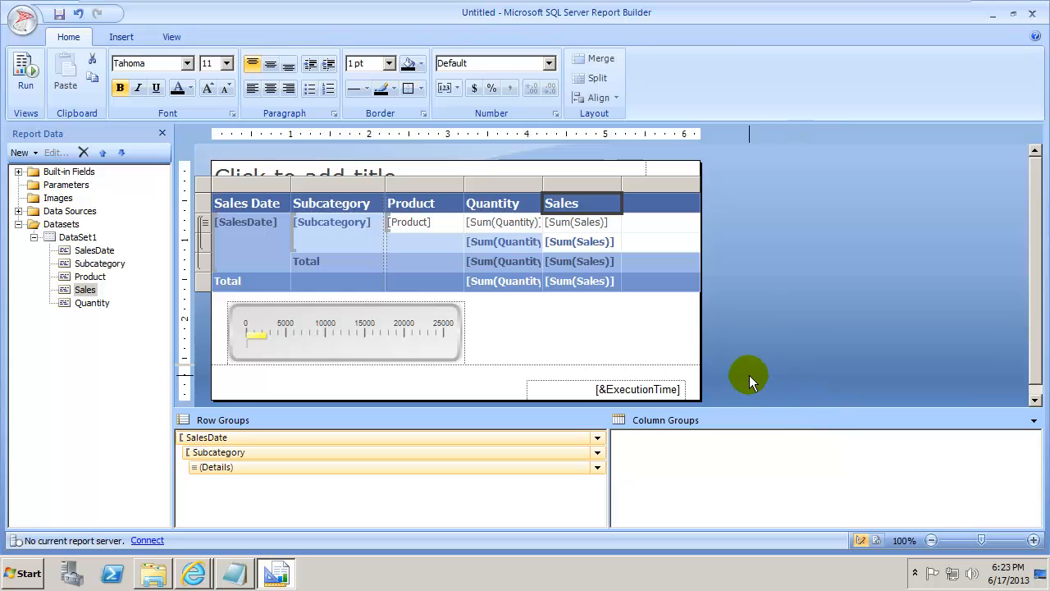
{"action": "left_click", "coordinate": [635, 205]}
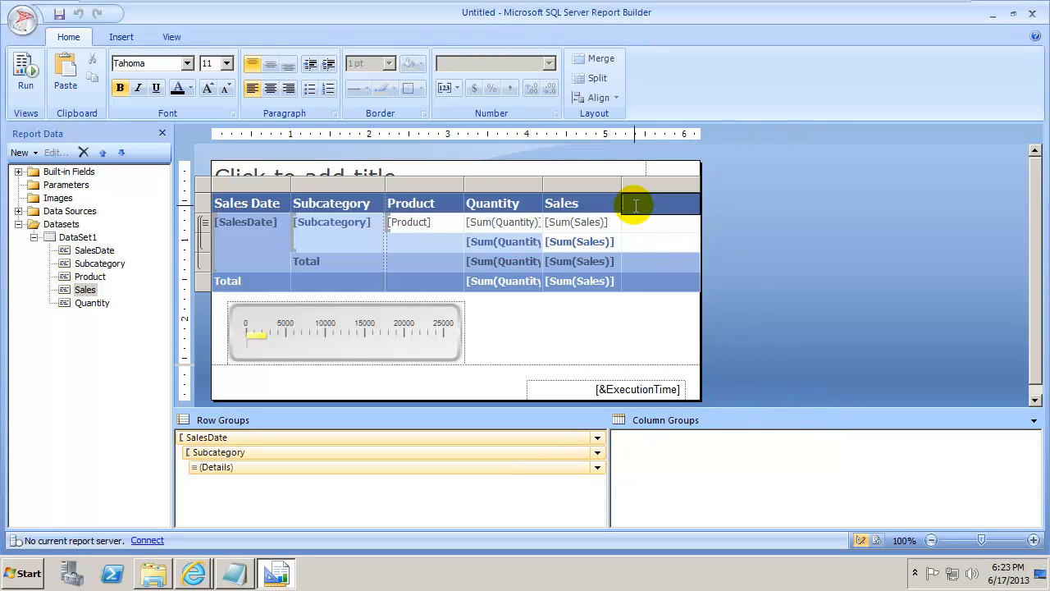
{"action": "type", "text": "KPI"}
{"action": "left_click", "coordinate": [521, 357]}
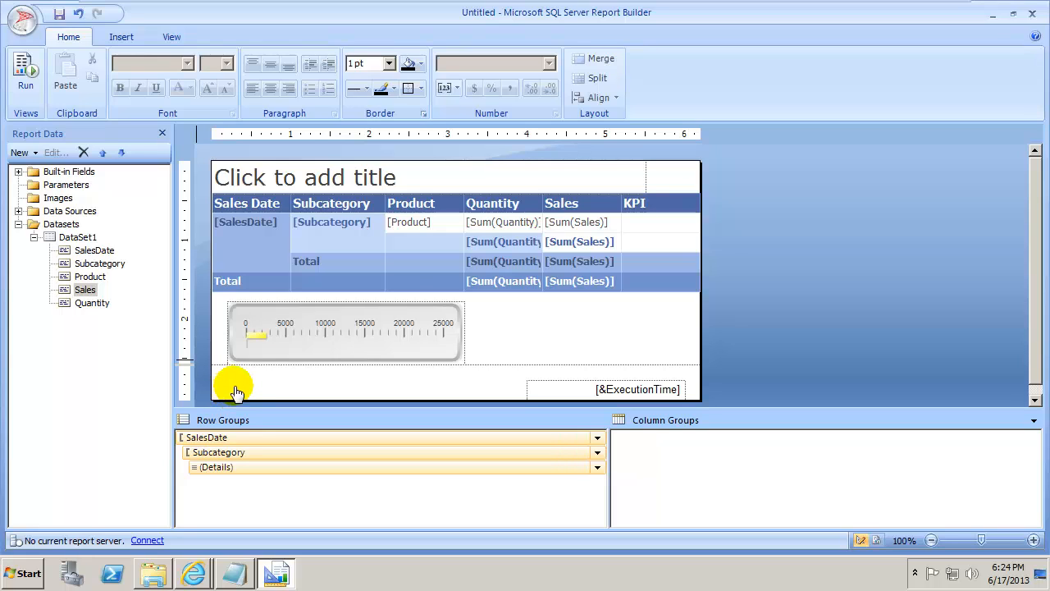
Show the Properties pane for the linear gauge below the table and look through the gauge panel's properties
{"action": "left_click", "coordinate": [291, 353]}
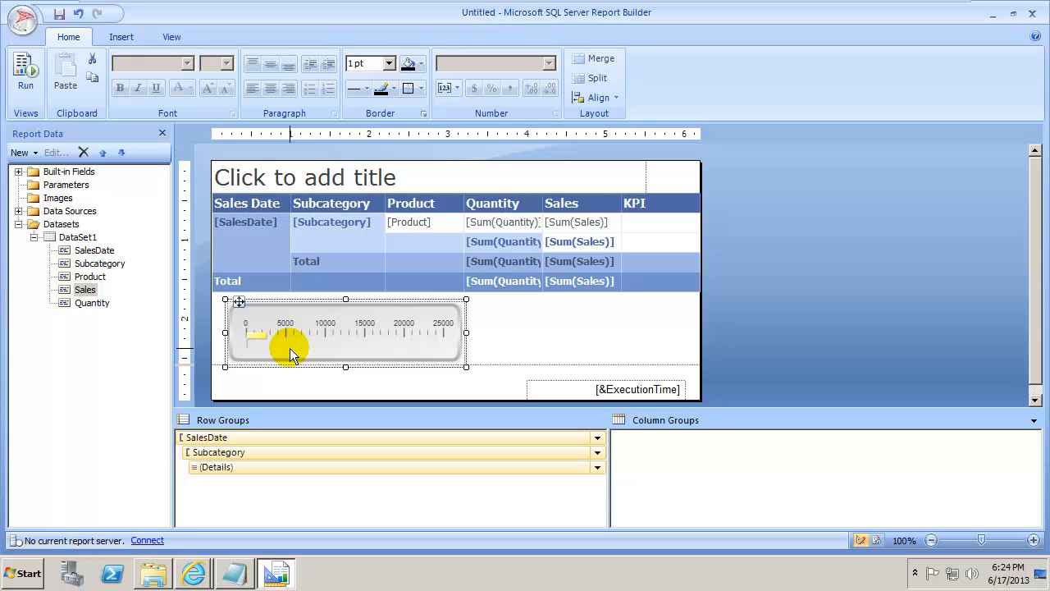
{"action": "left_click", "coordinate": [175, 40]}
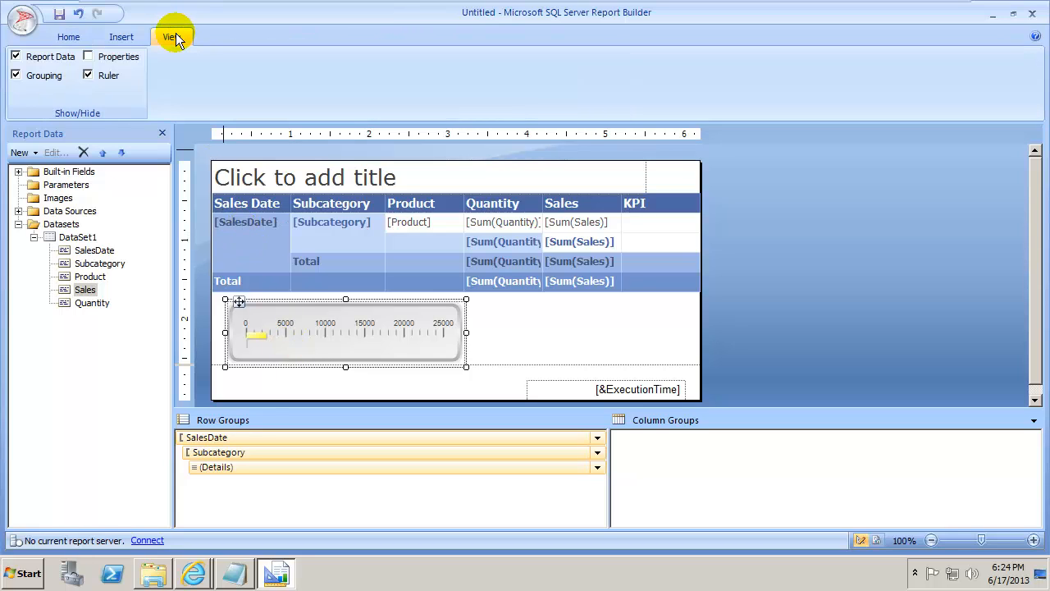
{"action": "left_click", "coordinate": [88, 57]}
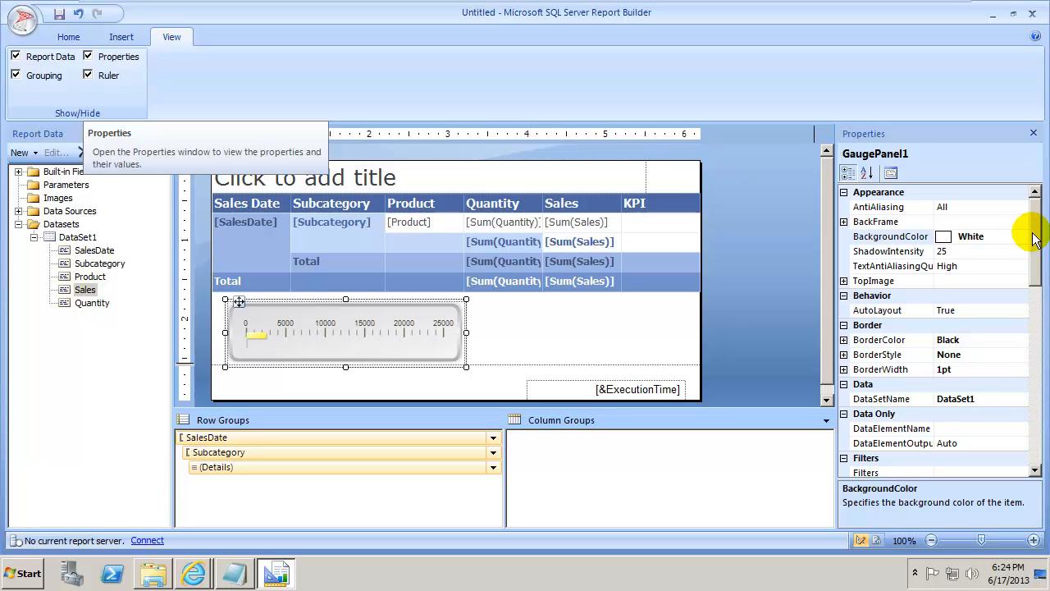
{"action": "scroll", "coordinate": [1036, 238], "scroll_direction": "down", "scroll_amount": 1}
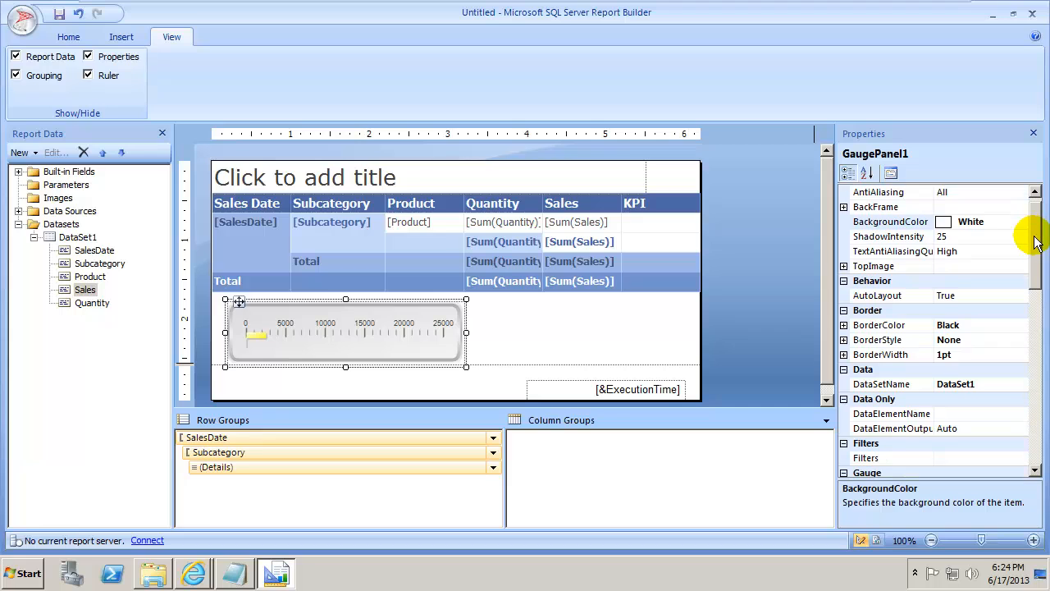
{"action": "mouse_move", "coordinate": [1036, 246]}
{"action": "left_mouse_down"}
{"action": "mouse_move", "coordinate": [1040, 419]}
{"action": "mouse_move", "coordinate": [1042, 232]}
{"action": "left_mouse_up"}
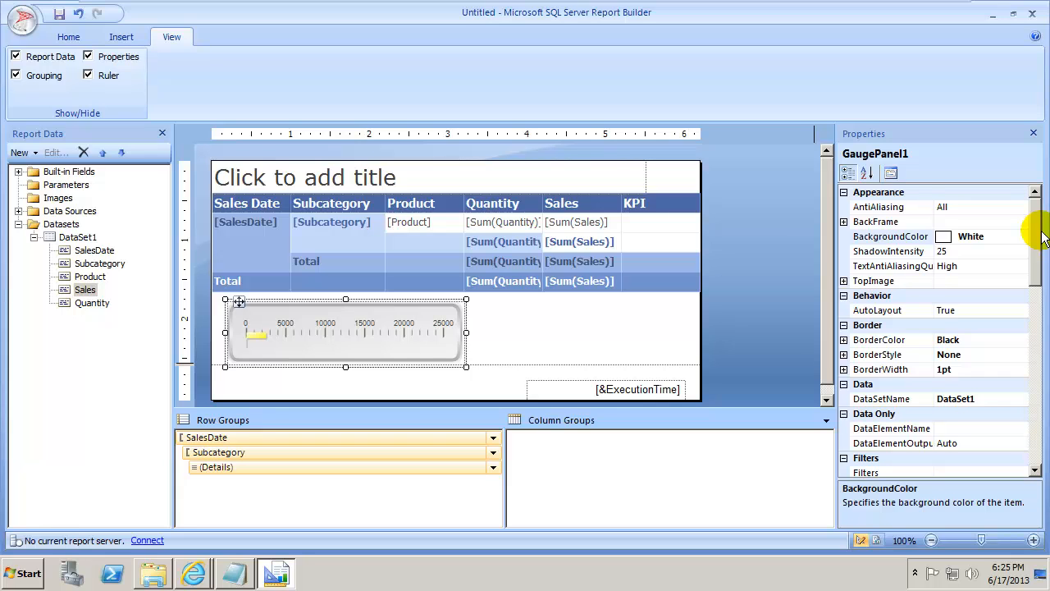
{"action": "left_click_drag", "start_coordinate": [1042, 232], "coordinate": [1046, 396]}
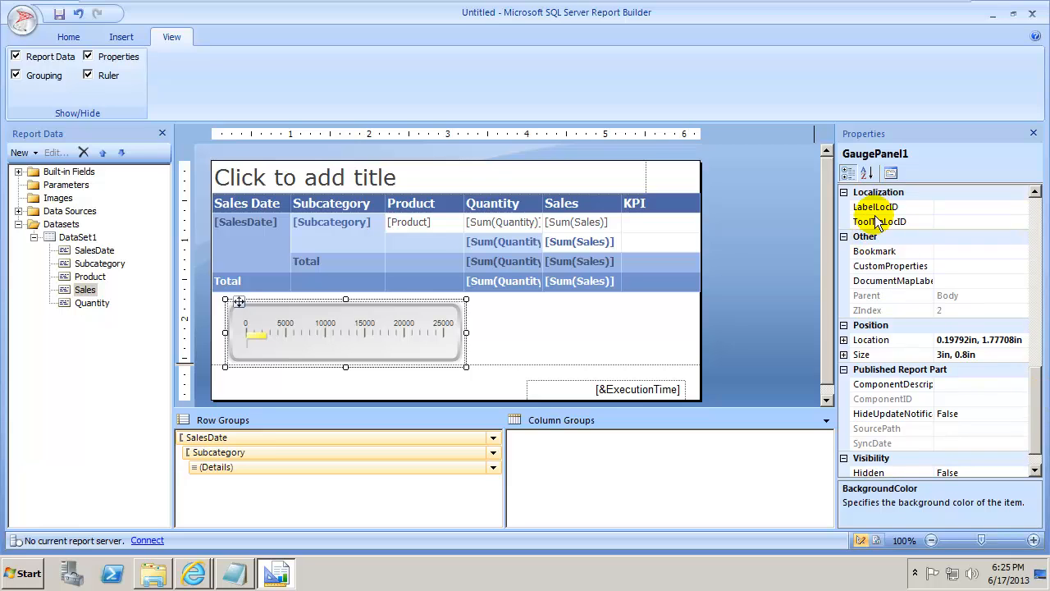
{"action": "left_click", "coordinate": [866, 172]}
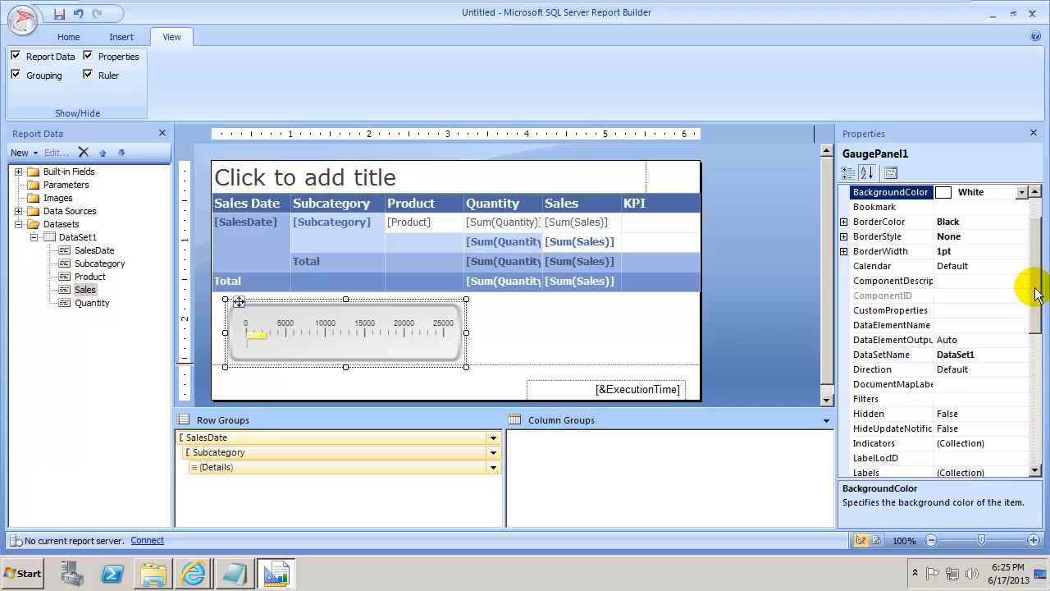
{"action": "left_click_drag", "start_coordinate": [1034, 293], "coordinate": [1034, 404]}
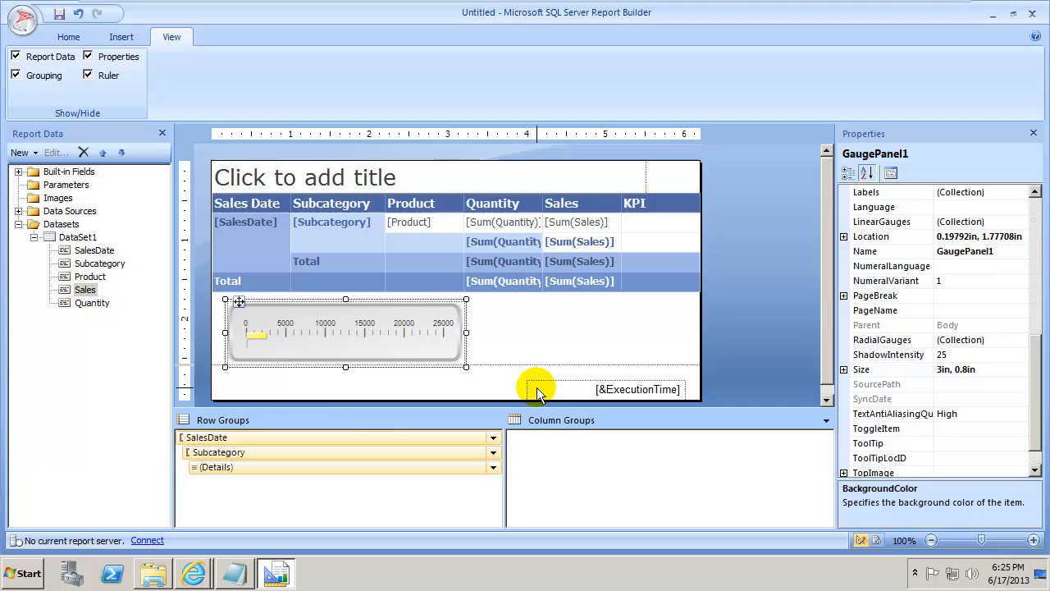
Select the gauge's linear scale and set the Enable property of its MaximumPin to True
{"action": "left_click", "coordinate": [323, 337]}
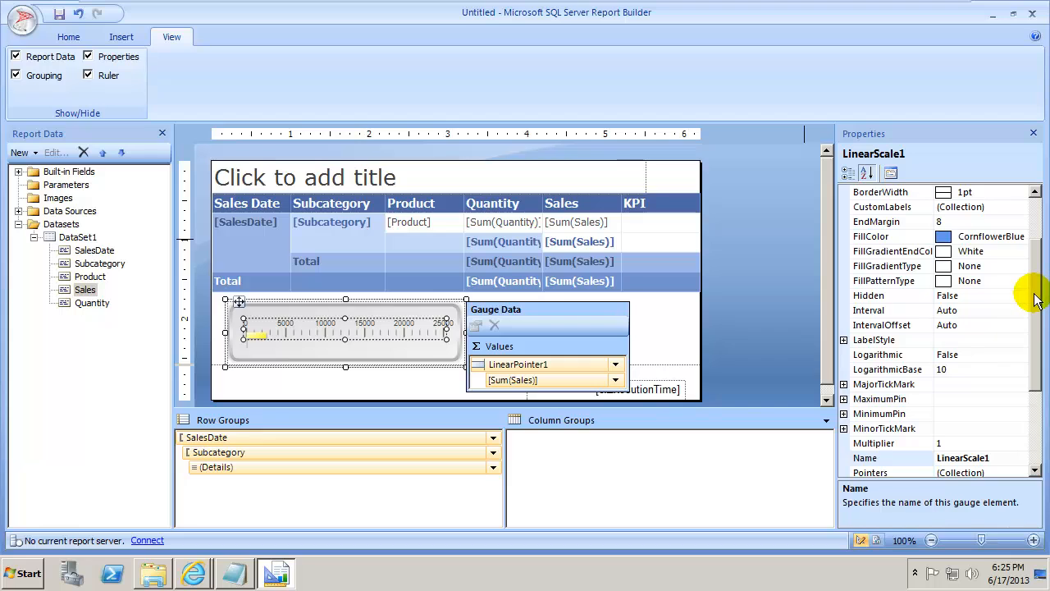
{"action": "left_click_drag", "start_coordinate": [1036, 300], "coordinate": [1035, 265]}
{"action": "left_click", "coordinate": [848, 173]}
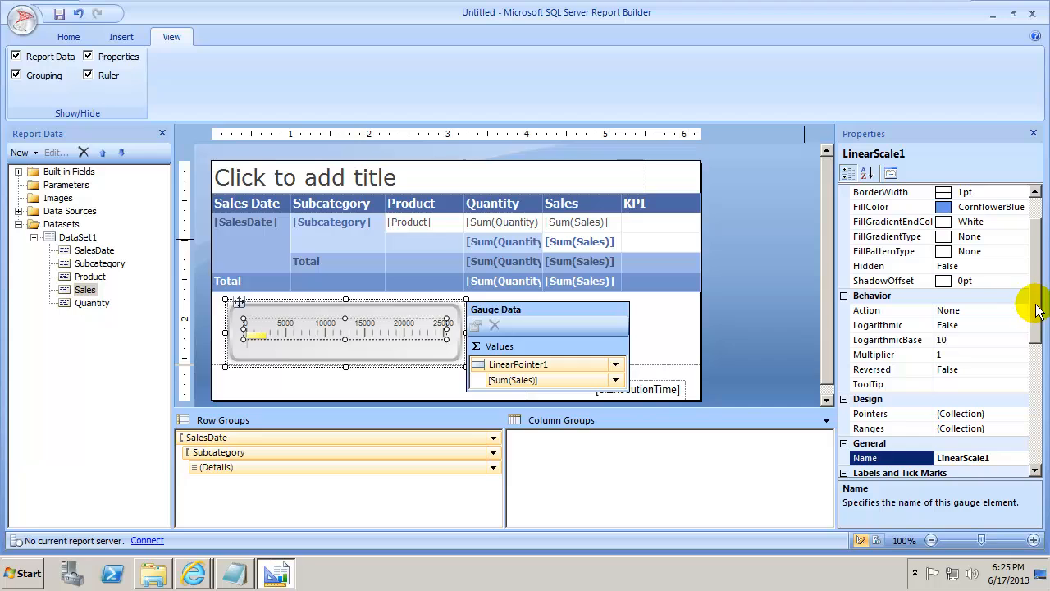
{"action": "left_click_drag", "start_coordinate": [1037, 310], "coordinate": [1031, 429]}
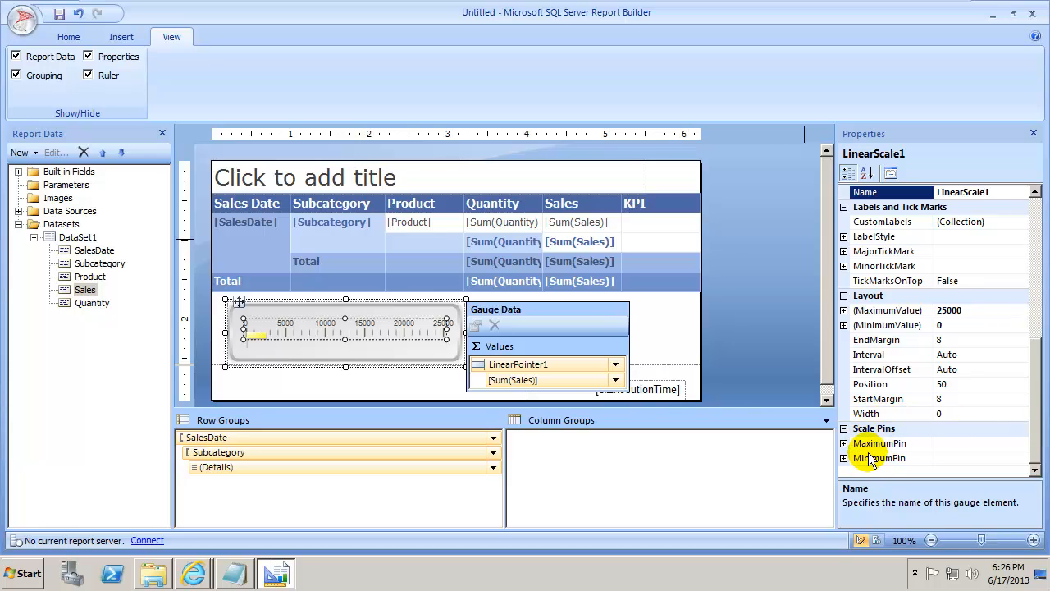
{"action": "left_click", "coordinate": [867, 173]}
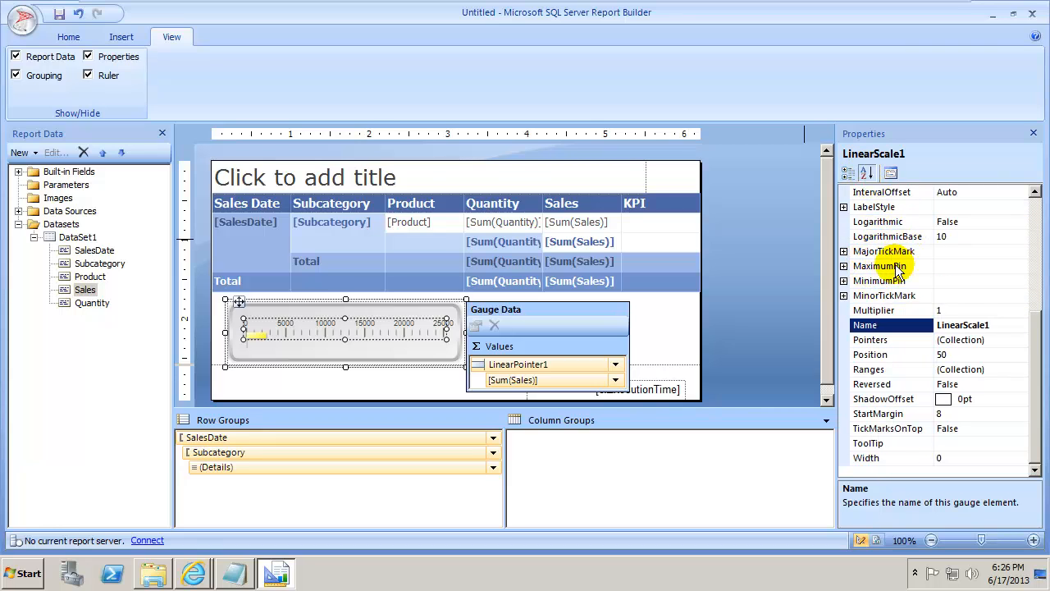
{"action": "left_click", "coordinate": [850, 175]}
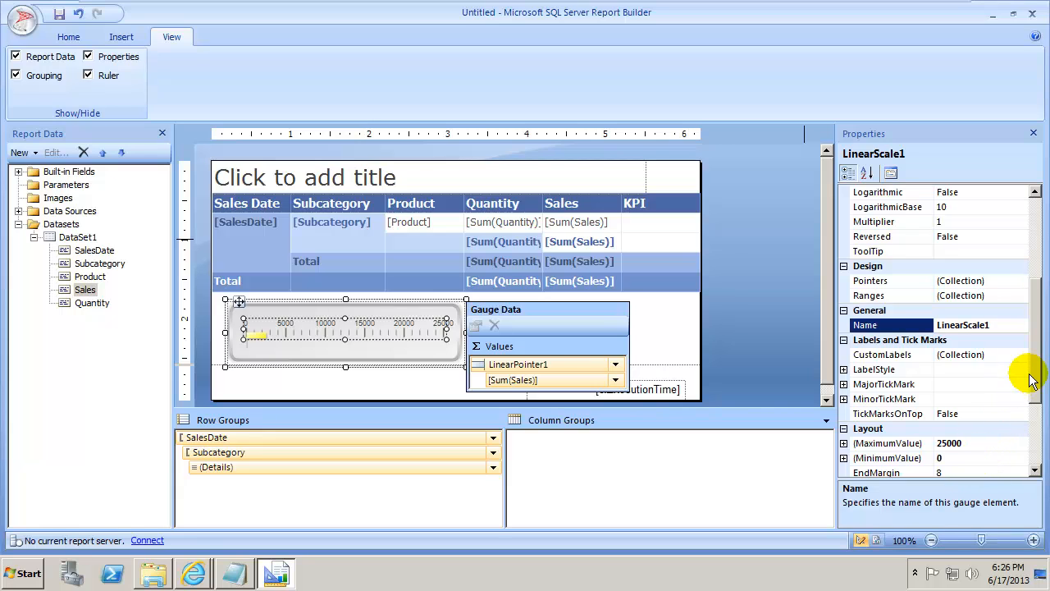
{"action": "left_click_drag", "start_coordinate": [1036, 372], "coordinate": [1037, 426]}
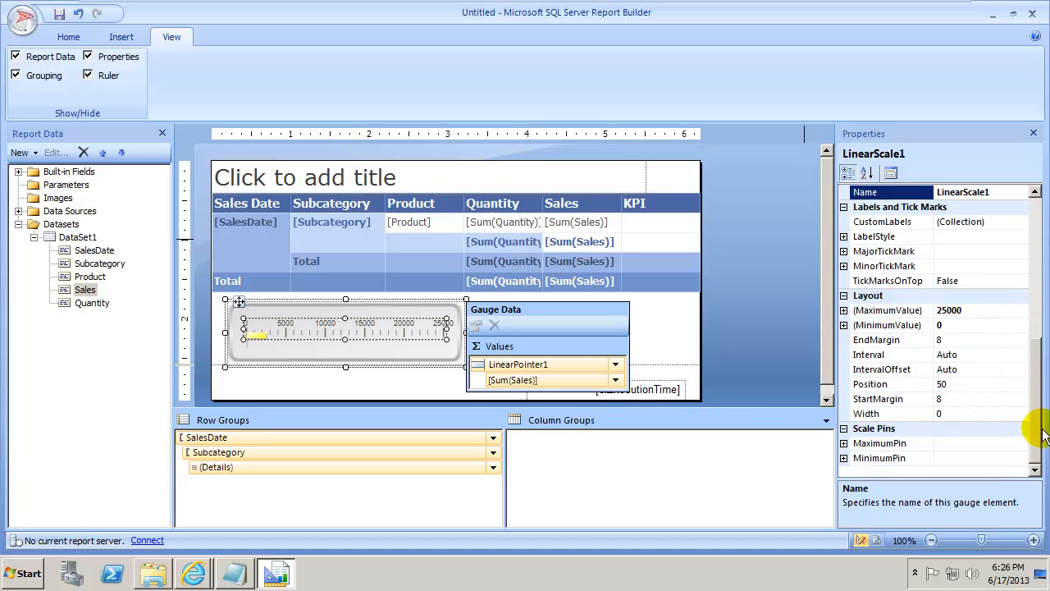
{"action": "left_click", "coordinate": [844, 444]}
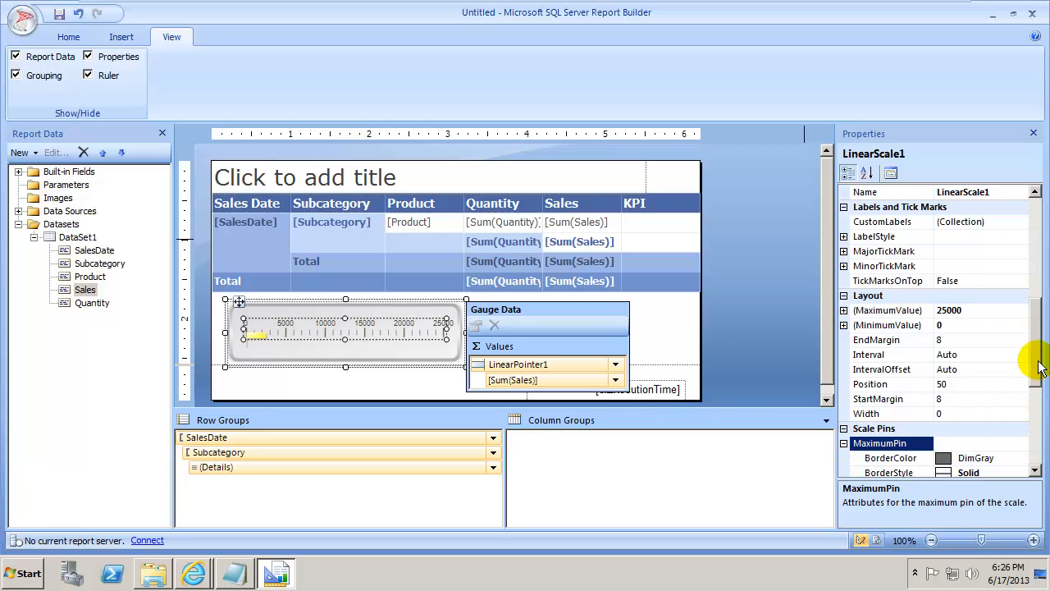
{"action": "left_click_drag", "start_coordinate": [1039, 367], "coordinate": [1042, 398]}
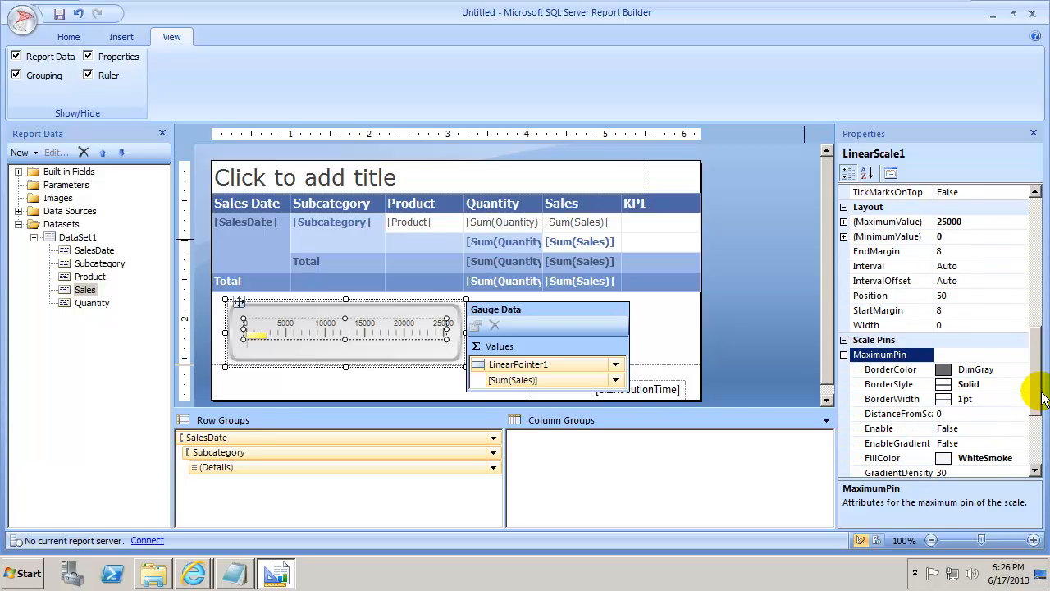
{"action": "left_click", "coordinate": [1005, 428]}
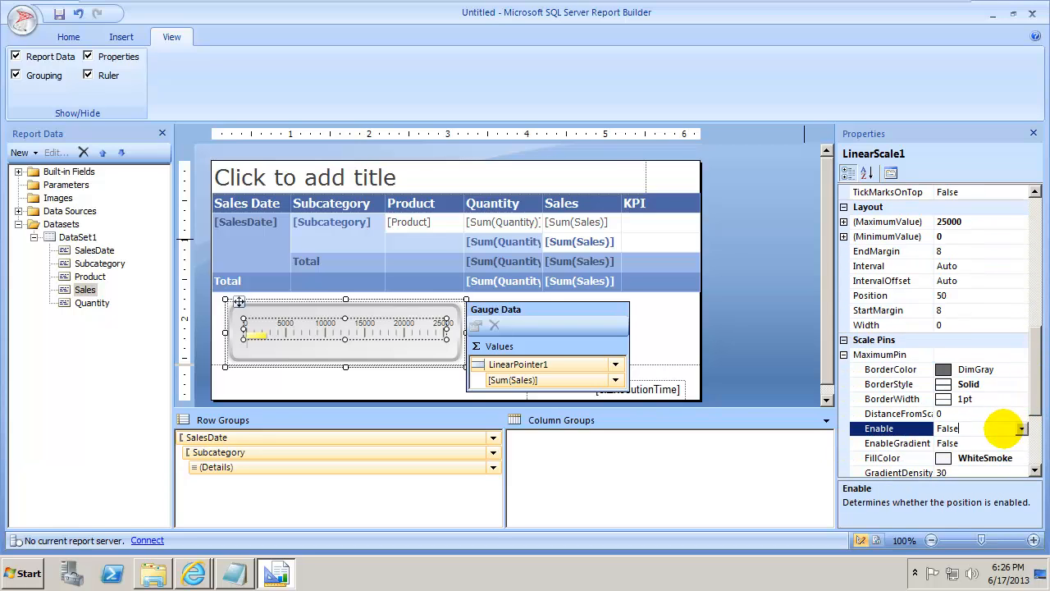
{"action": "left_click", "coordinate": [1022, 430]}
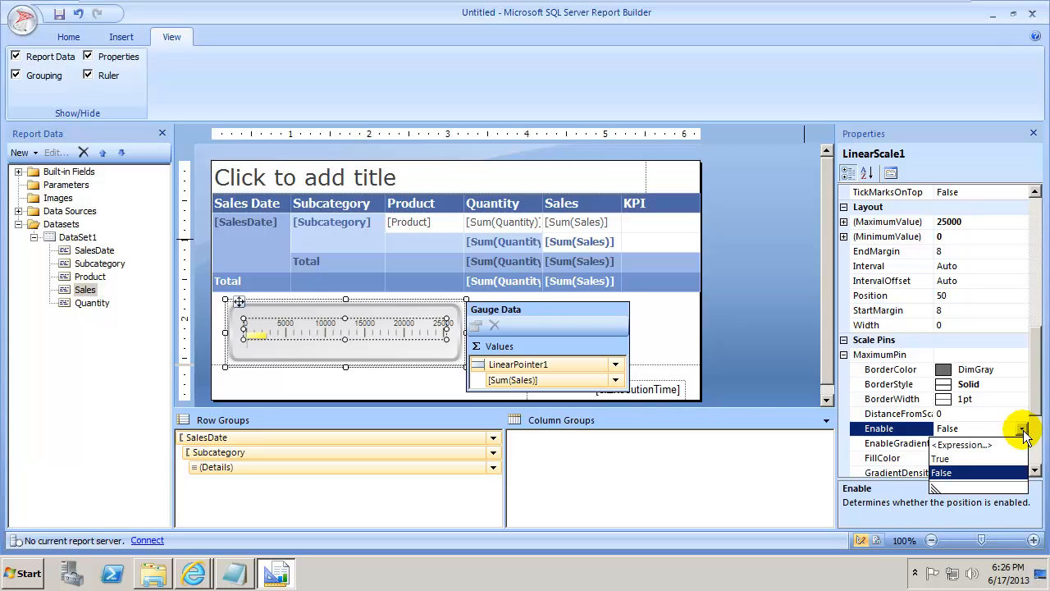
{"action": "left_click", "coordinate": [993, 458]}
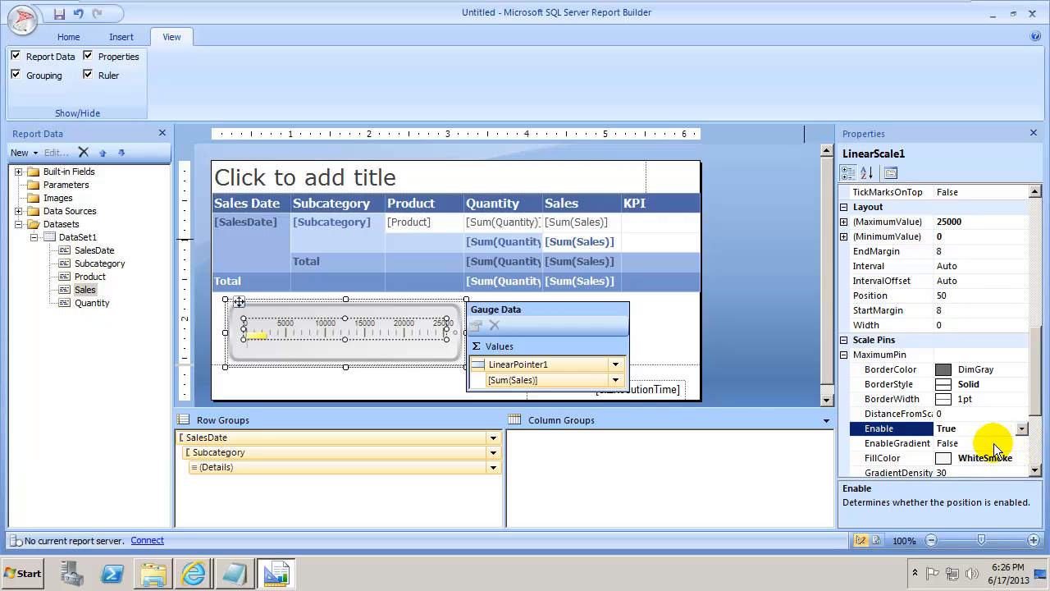
Set the border color of the linear scale's MaximumPin to green
{"action": "left_click_drag", "start_coordinate": [1039, 413], "coordinate": [1038, 435]}
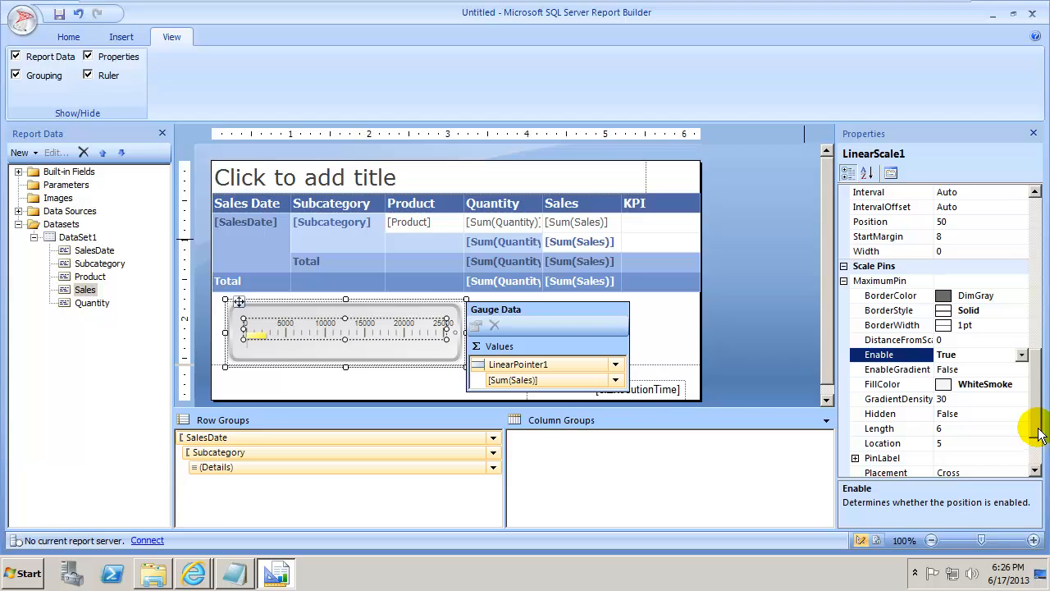
{"action": "left_click", "coordinate": [994, 295]}
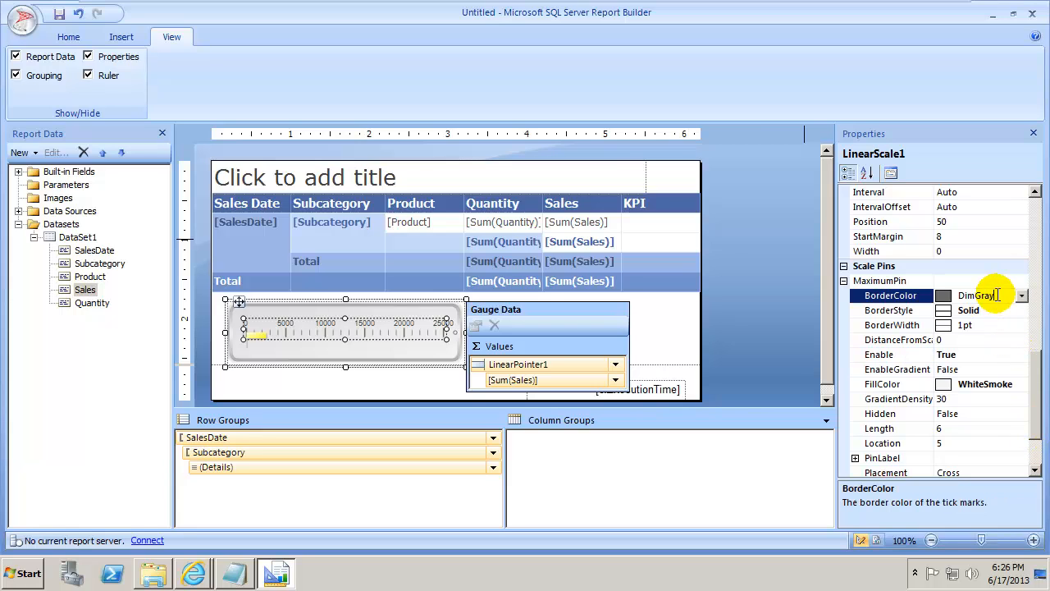
{"action": "left_click", "coordinate": [1022, 296]}
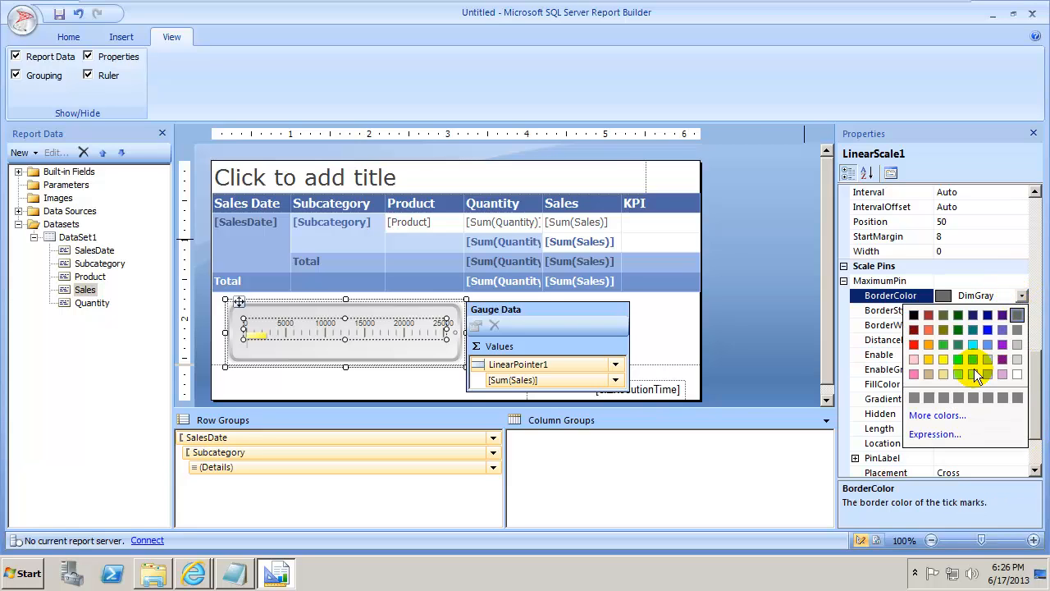
{"action": "left_click", "coordinate": [945, 345]}
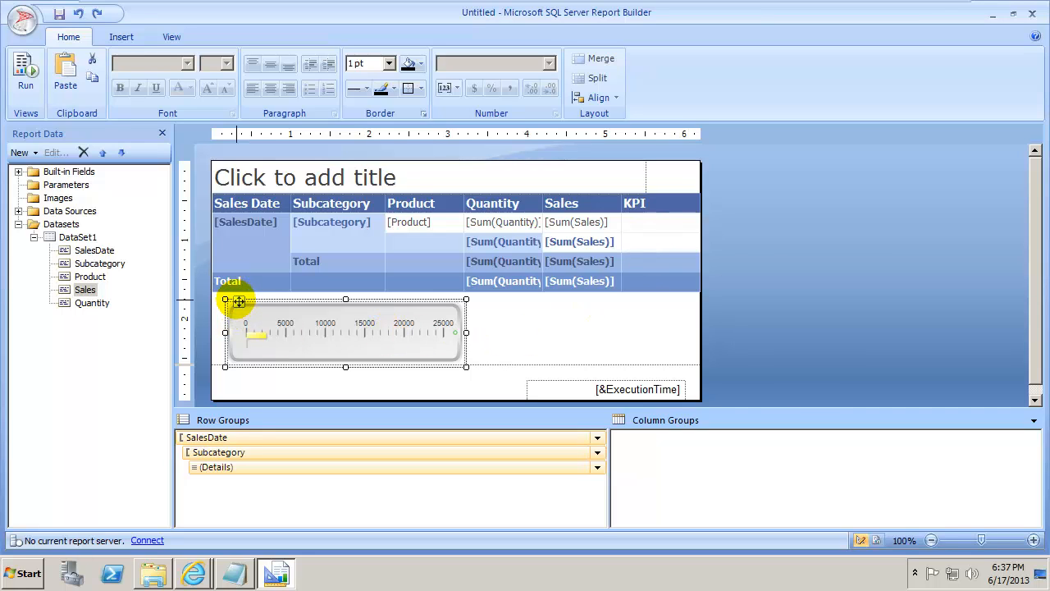
Move the gauge into the KPI cell of the Sales Date group's Total row and run the report
{"action": "left_click_drag", "start_coordinate": [242, 302], "coordinate": [639, 261]}
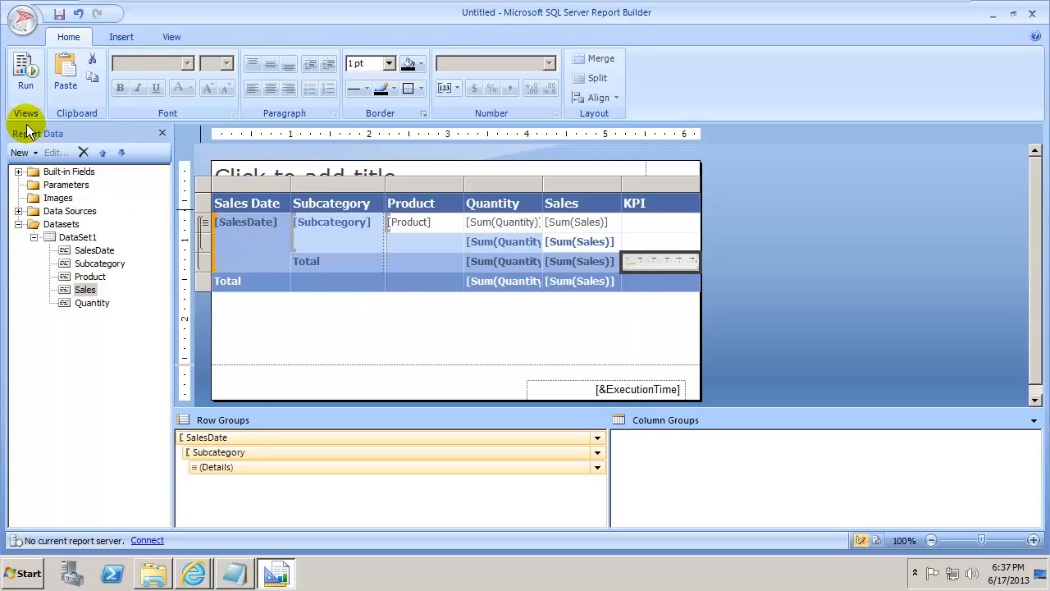
{"action": "left_click", "coordinate": [25, 81]}
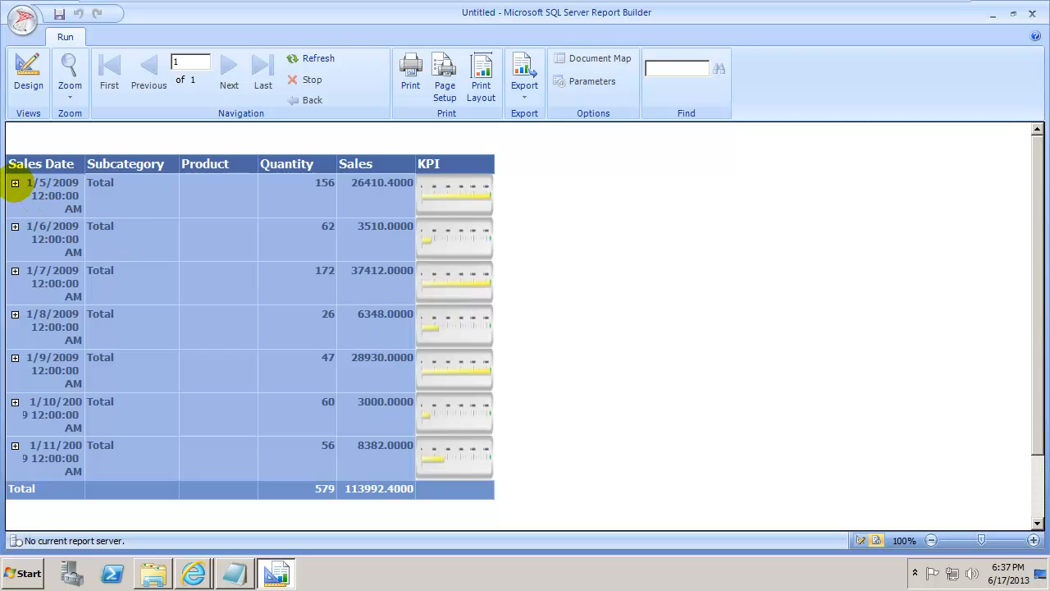
Expand the sales dates 1/5/2009 through 1/10/2009 in the report preview to examine their subcategories and KPI gauges
{"action": "left_click", "coordinate": [15, 182]}
{"action": "left_click", "coordinate": [15, 243]}
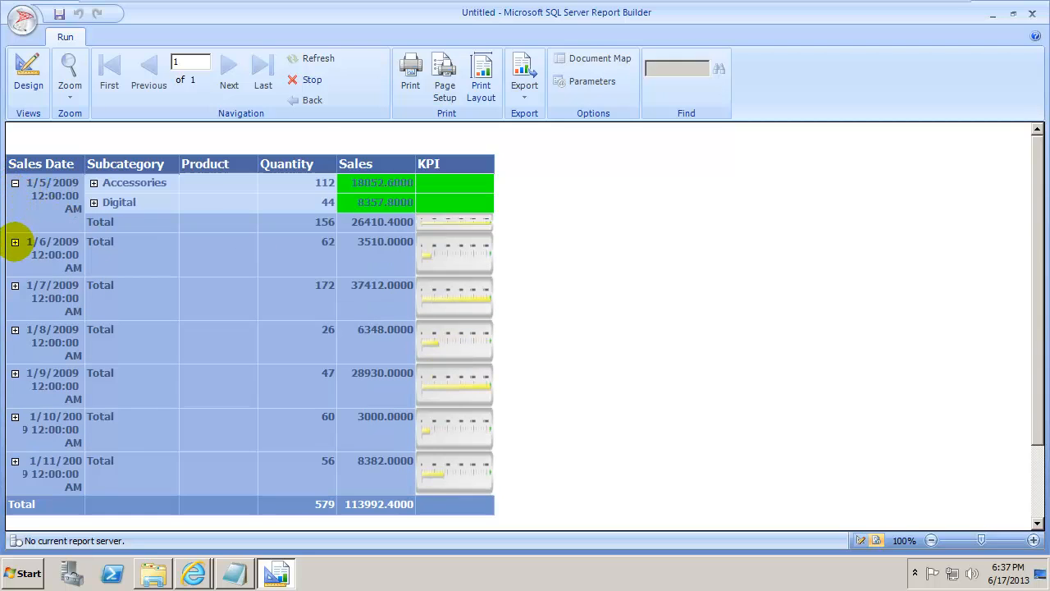
{"action": "left_click", "coordinate": [15, 286]}
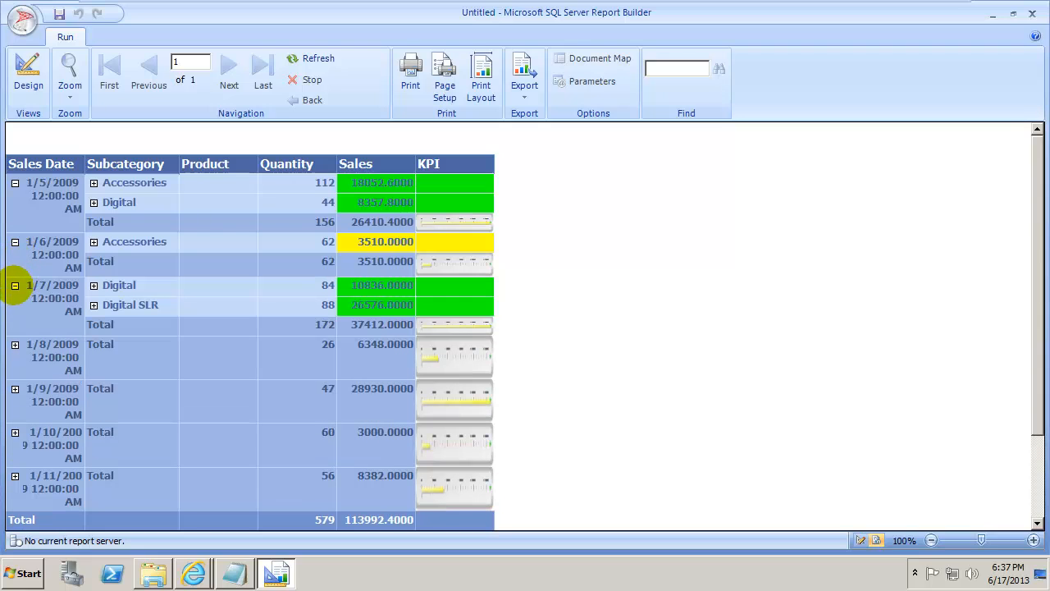
{"action": "left_click", "coordinate": [15, 344]}
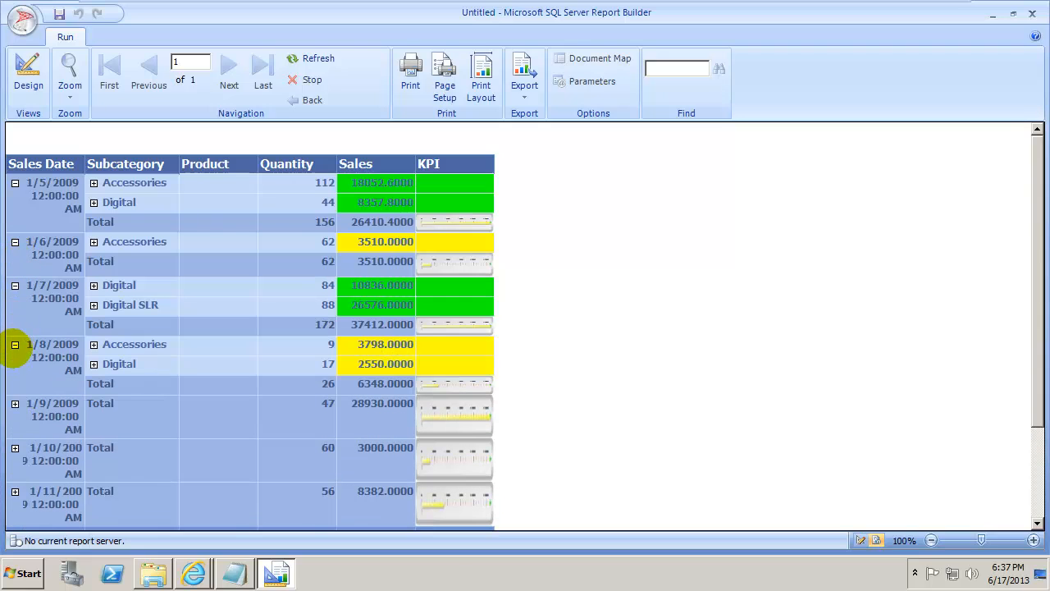
{"action": "left_click", "coordinate": [15, 403]}
{"action": "left_click", "coordinate": [15, 463]}
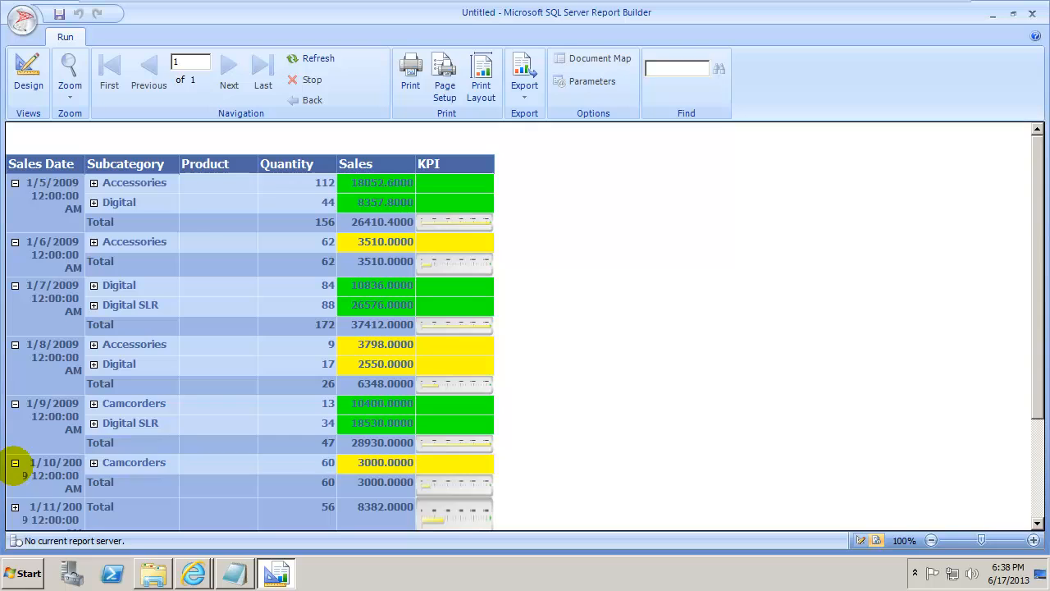
Return to the report design and copy the Sales Date Total row's gauge into the KPI cells of the subcategory subtotal and product detail rows
{"action": "left_click", "coordinate": [14, 507]}
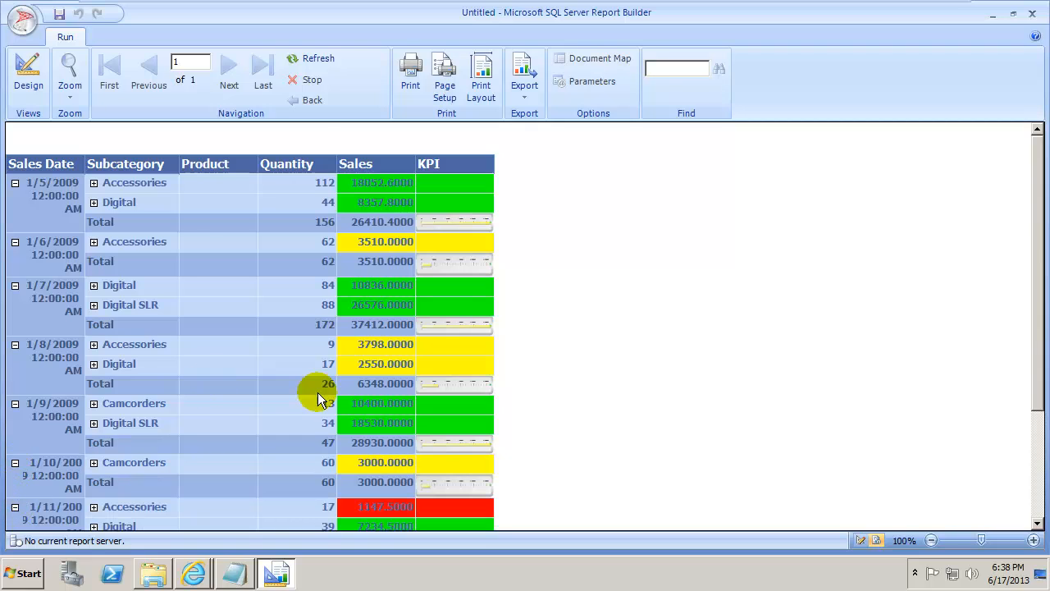
{"action": "left_click", "coordinate": [37, 77]}
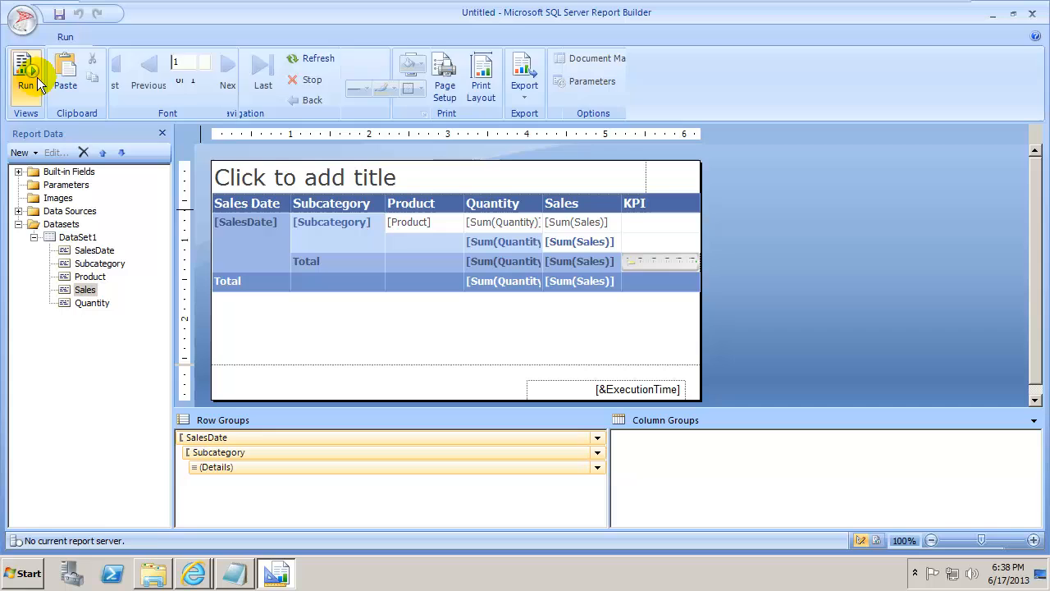
{"action": "right_click", "coordinate": [660, 265]}
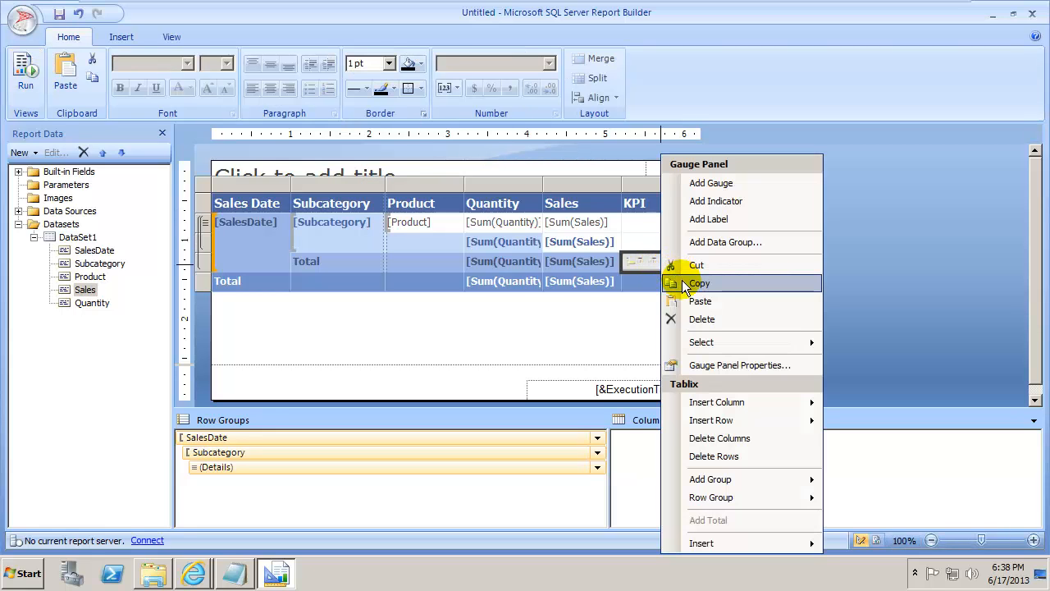
{"action": "left_click", "coordinate": [681, 282]}
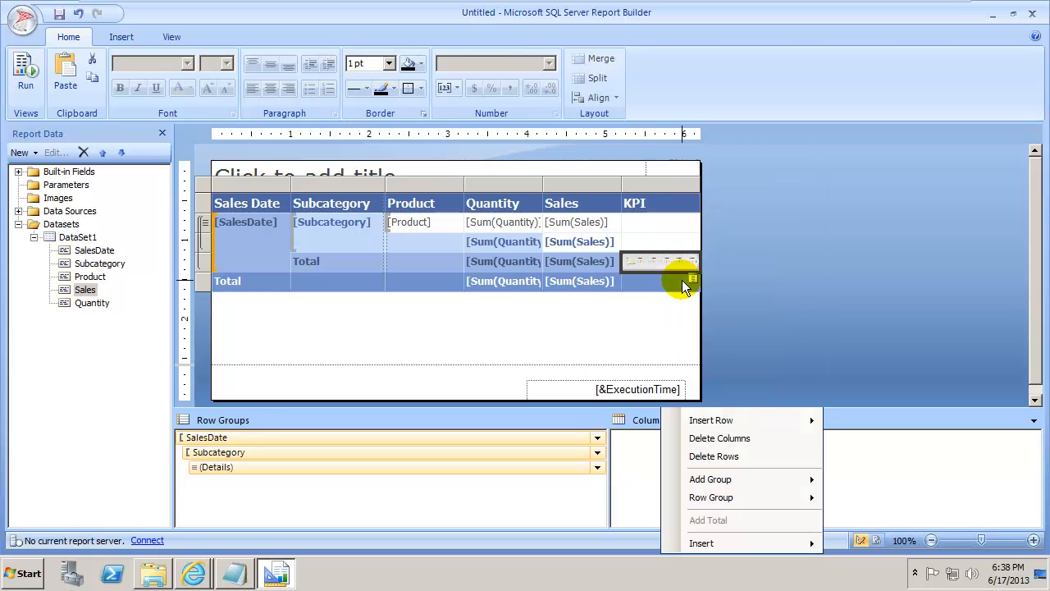
{"action": "right_click", "coordinate": [649, 243]}
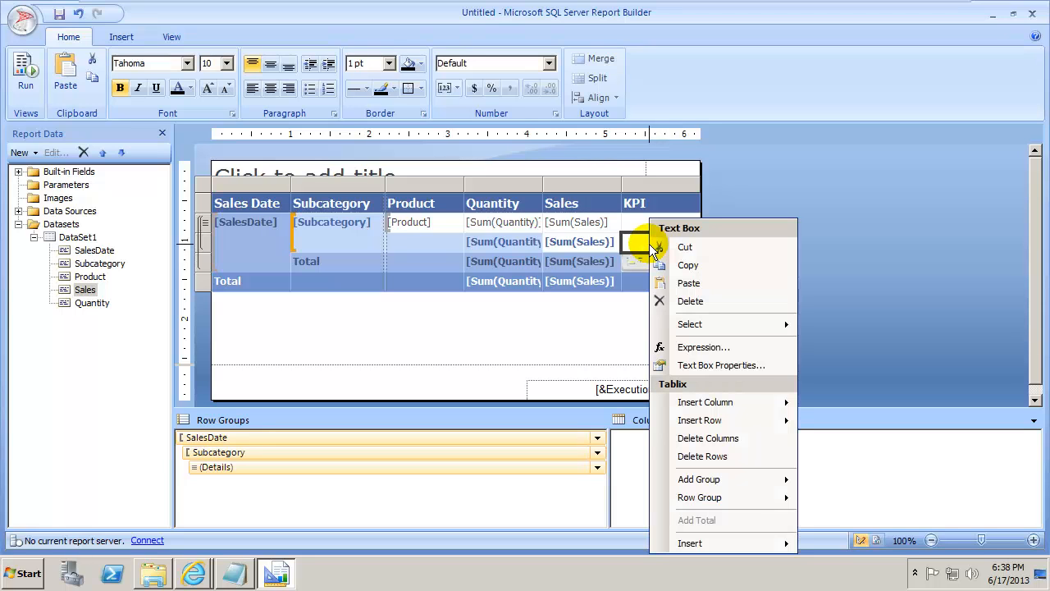
{"action": "left_click", "coordinate": [689, 283]}
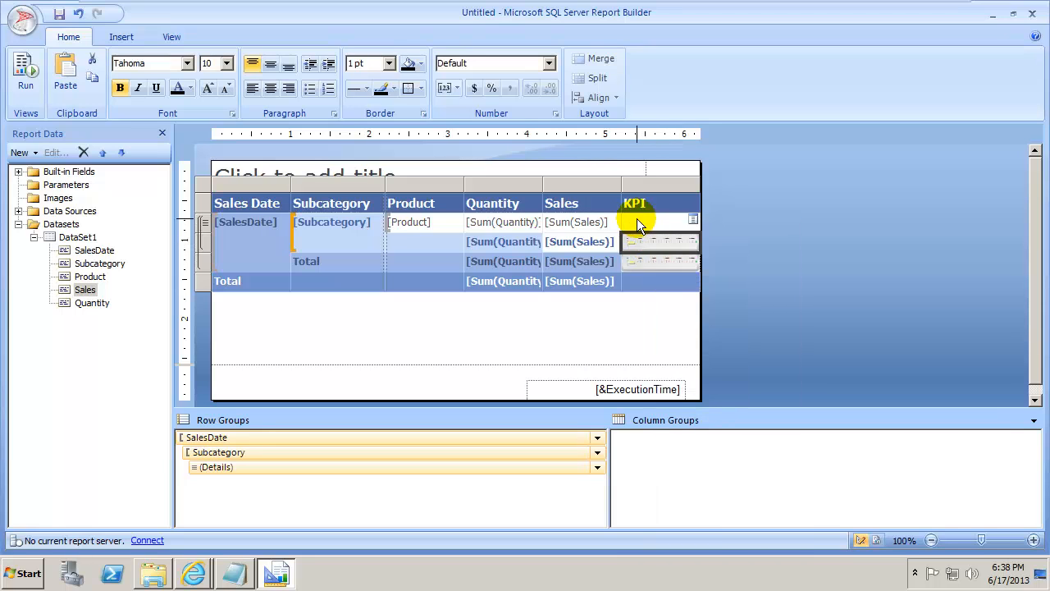
{"action": "right_click", "coordinate": [639, 224]}
{"action": "left_click", "coordinate": [661, 279]}
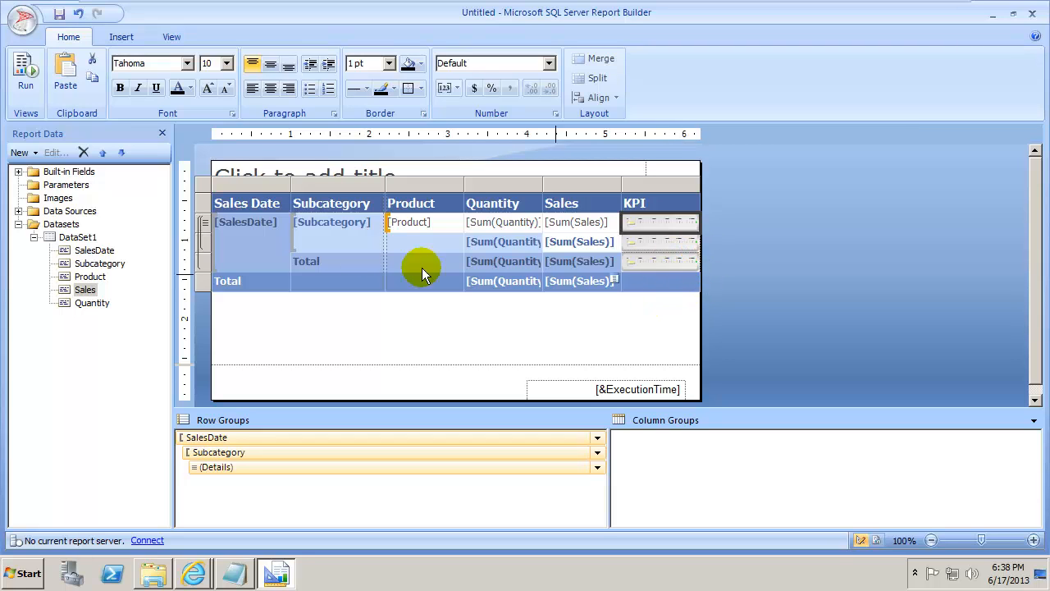
Run the report and expand the sales dates 1/5/2009 through 1/11/2009 to examine the KPI gauges at subcategory level
{"action": "left_click", "coordinate": [25, 82]}
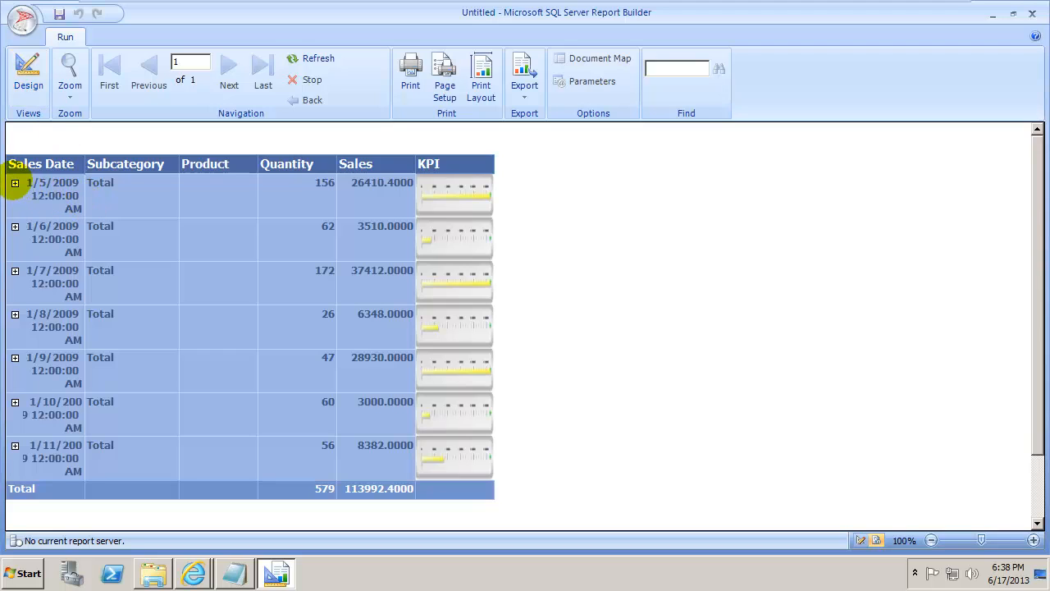
{"action": "left_click", "coordinate": [14, 183]}
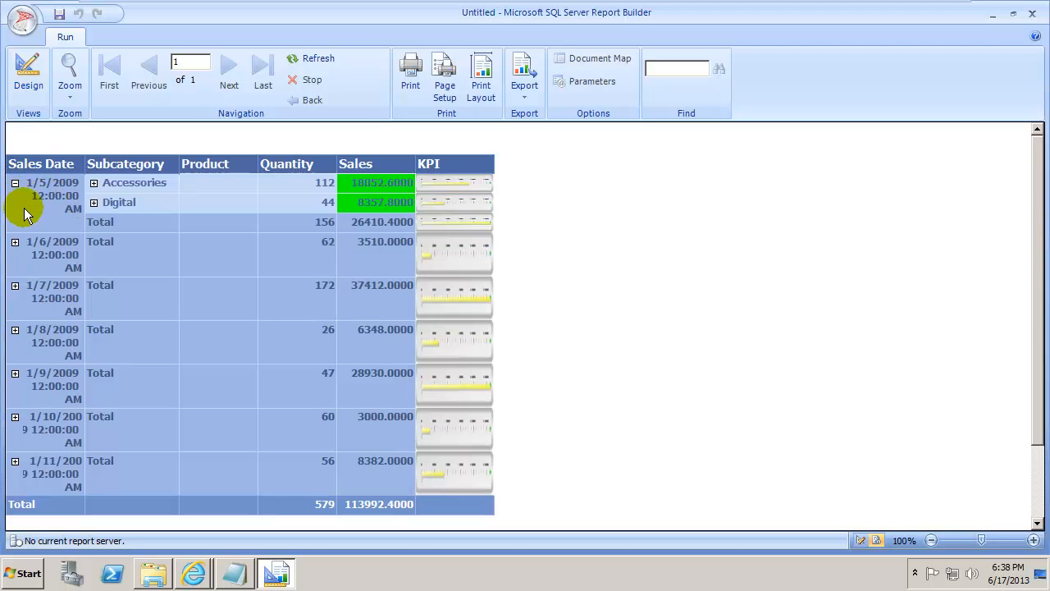
{"action": "left_click", "coordinate": [14, 242]}
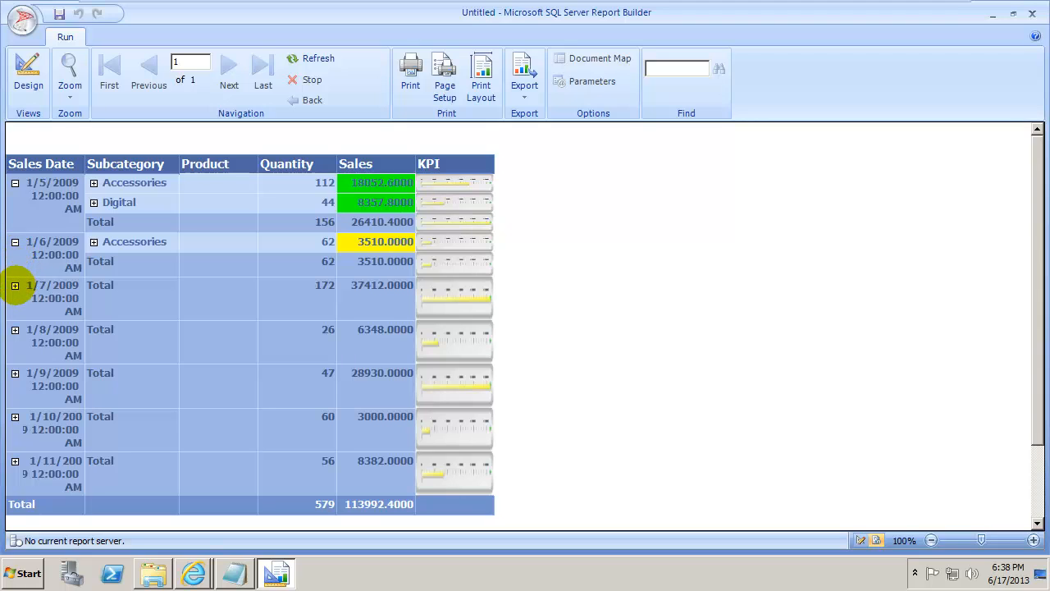
{"action": "left_click", "coordinate": [15, 285]}
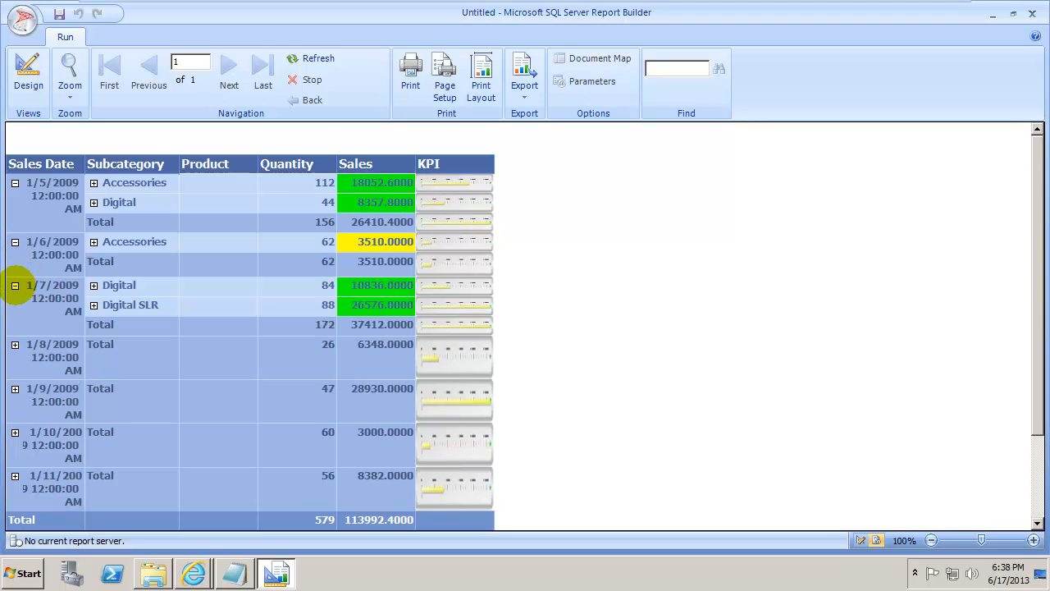
{"action": "left_click", "coordinate": [15, 345]}
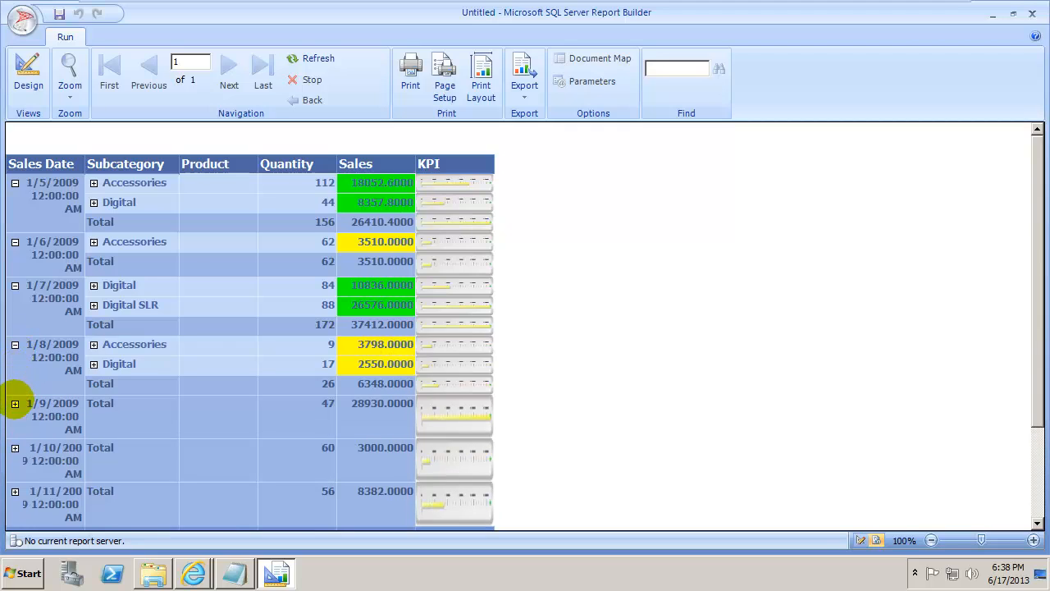
{"action": "left_click", "coordinate": [14, 404]}
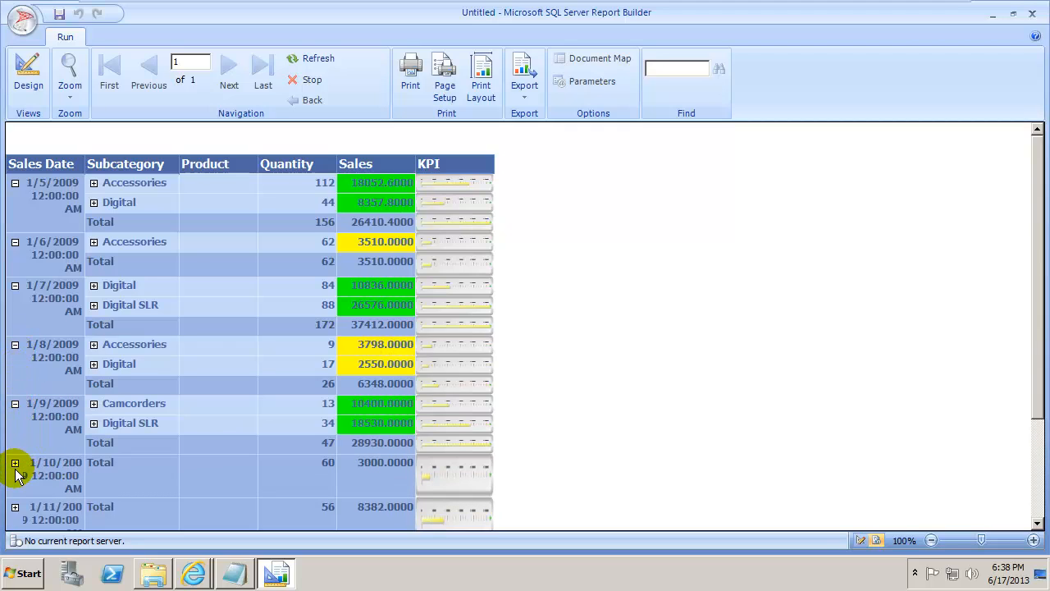
{"action": "left_click", "coordinate": [15, 463]}
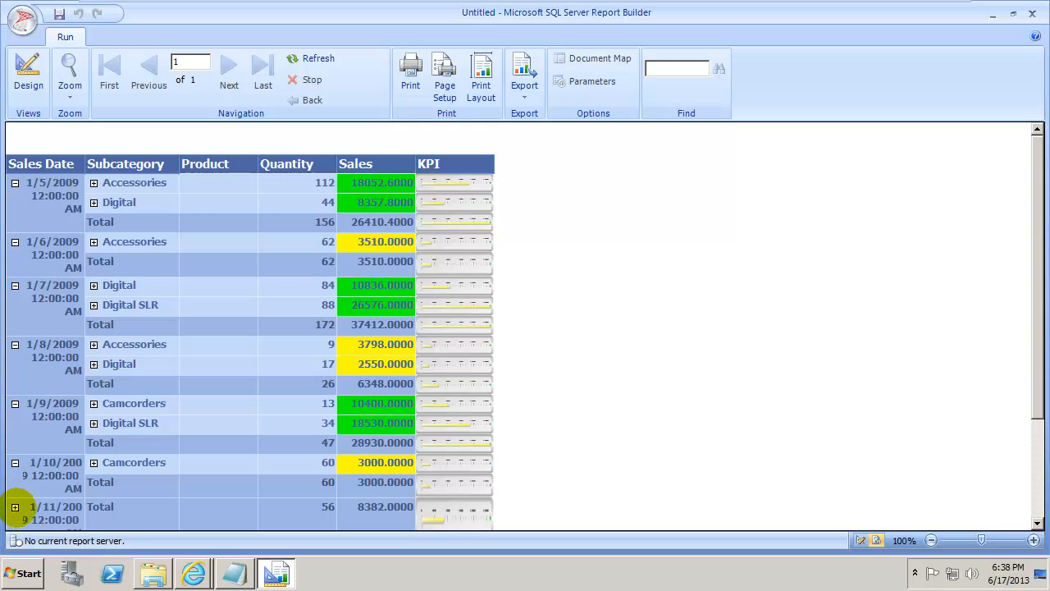
{"action": "left_click", "coordinate": [14, 507]}
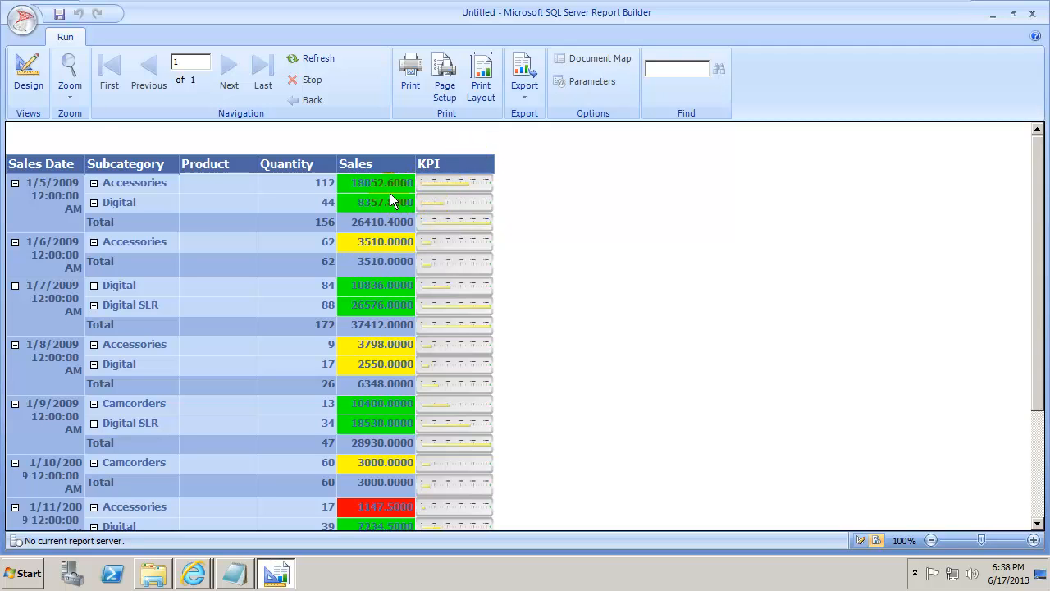
Return to the report design and copy the Sales Date Total row's gauge into the KPI cell of the grand Total row
{"action": "left_click", "coordinate": [28, 73]}
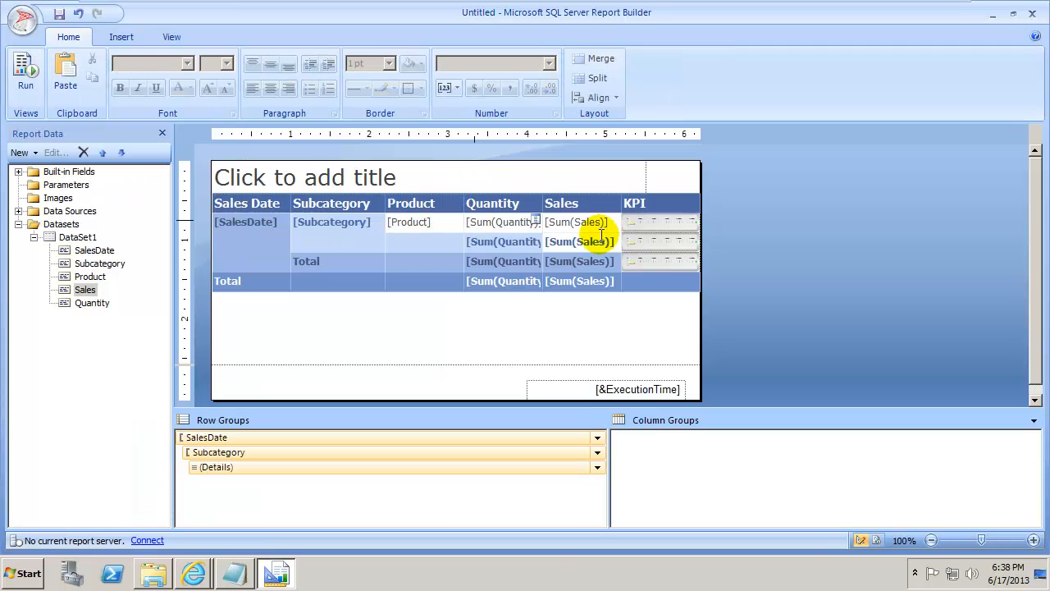
{"action": "right_click", "coordinate": [656, 261]}
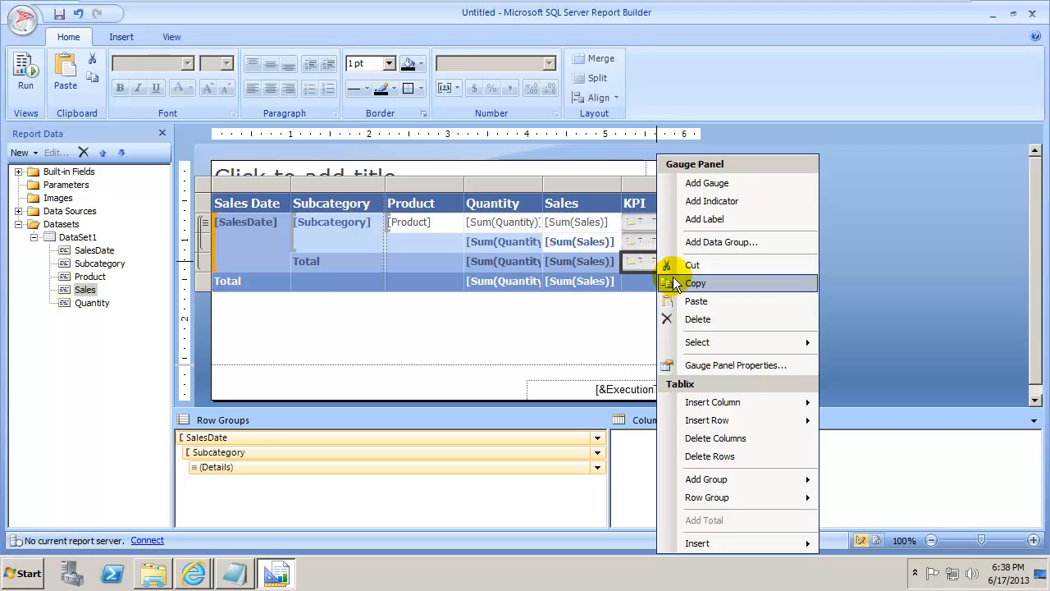
{"action": "left_click", "coordinate": [673, 283]}
{"action": "right_click", "coordinate": [665, 283]}
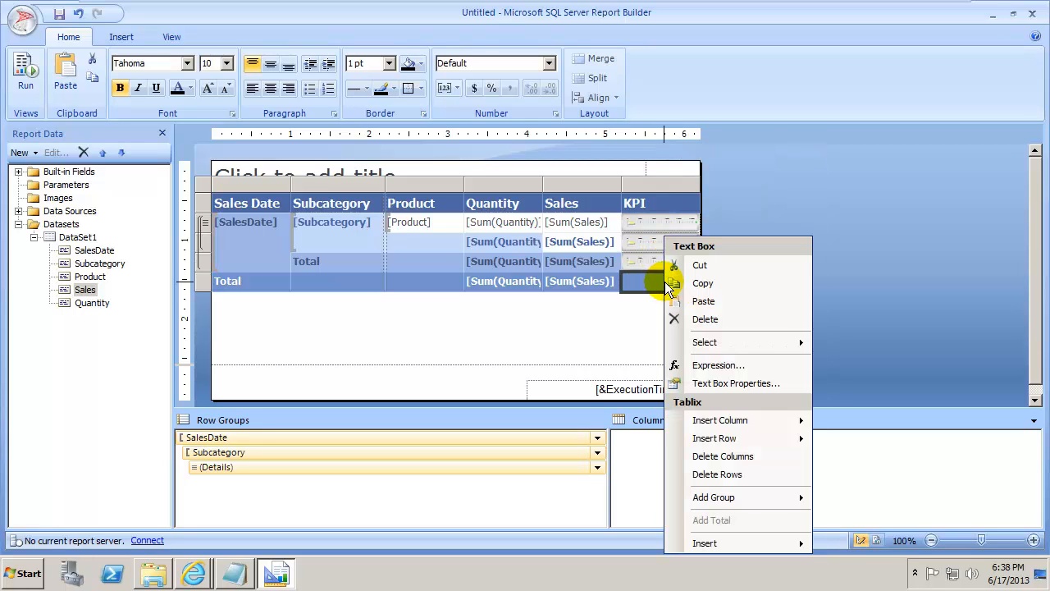
{"action": "left_click", "coordinate": [681, 301]}
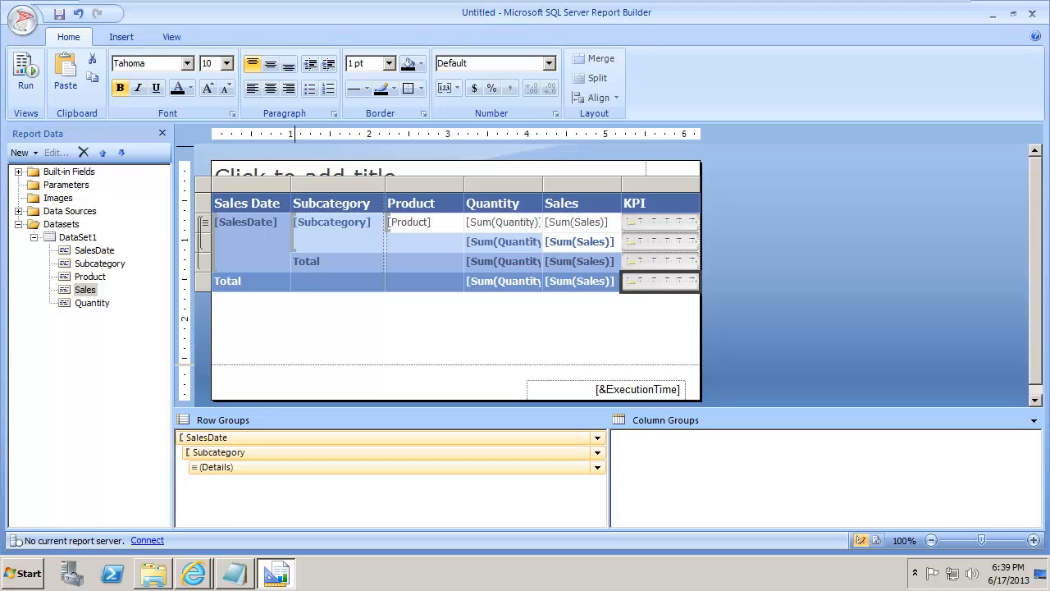
Widen the report body to about 8.5 inches to make room beside the table
{"action": "left_click", "coordinate": [694, 168]}
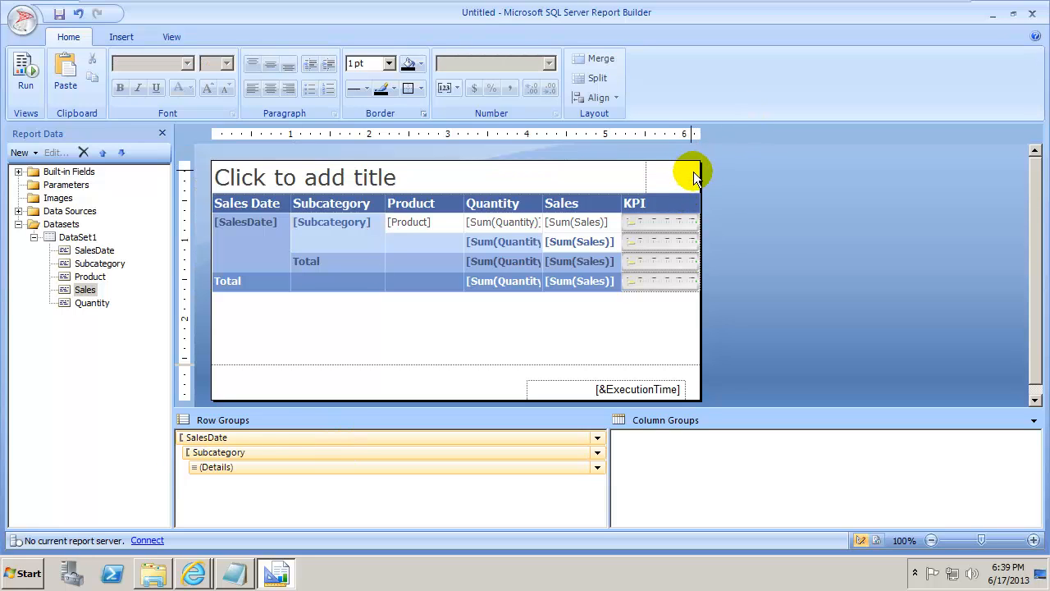
{"action": "left_click_drag", "start_coordinate": [700, 175], "coordinate": [849, 180]}
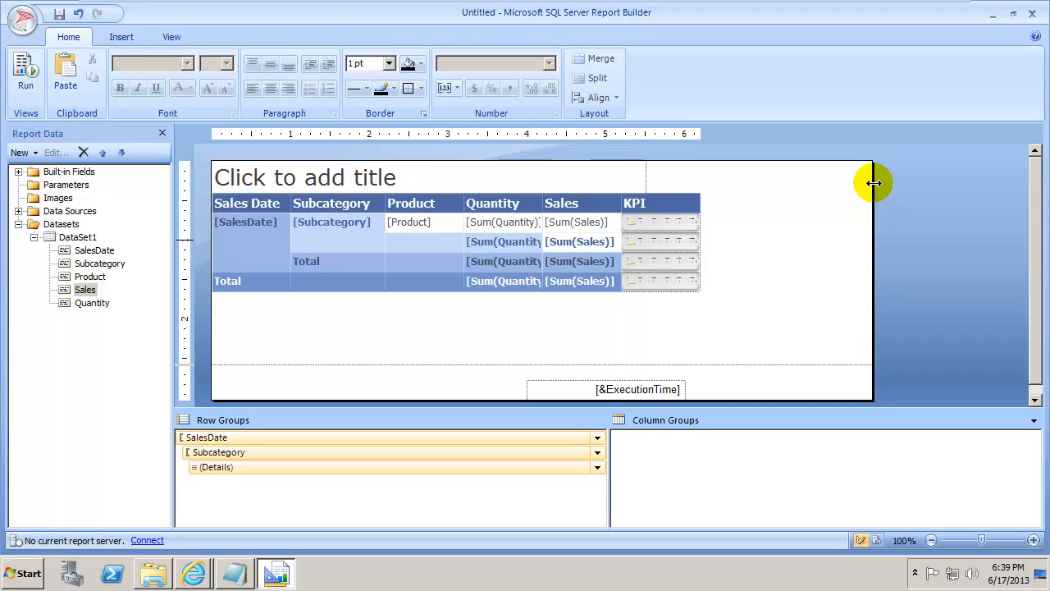
{"action": "left_click_drag", "start_coordinate": [874, 183], "coordinate": [879, 179]}
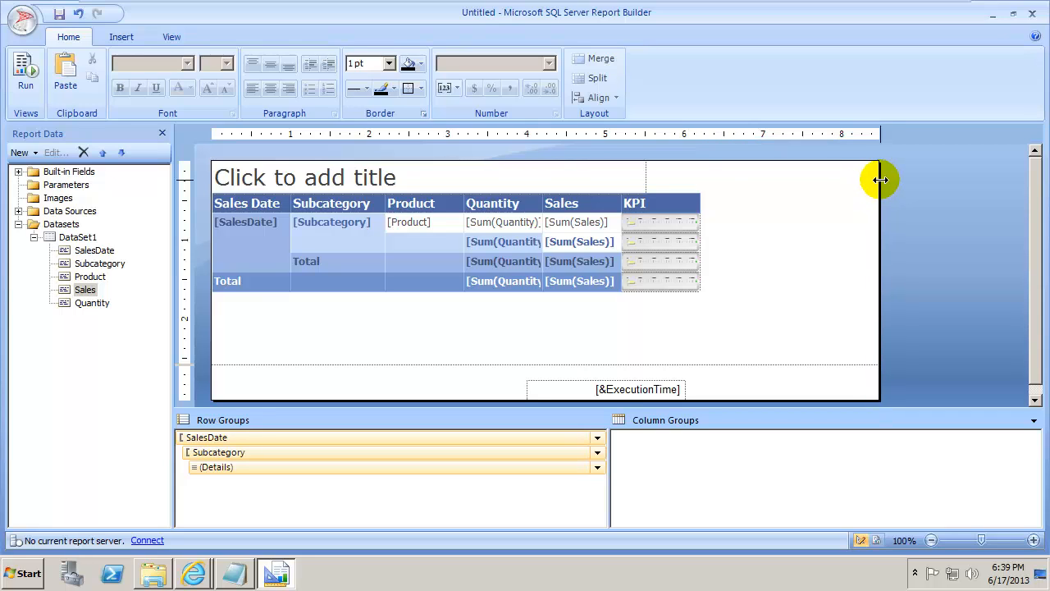
Insert a new column to the right of the KPI column
{"action": "right_click", "coordinate": [692, 210]}
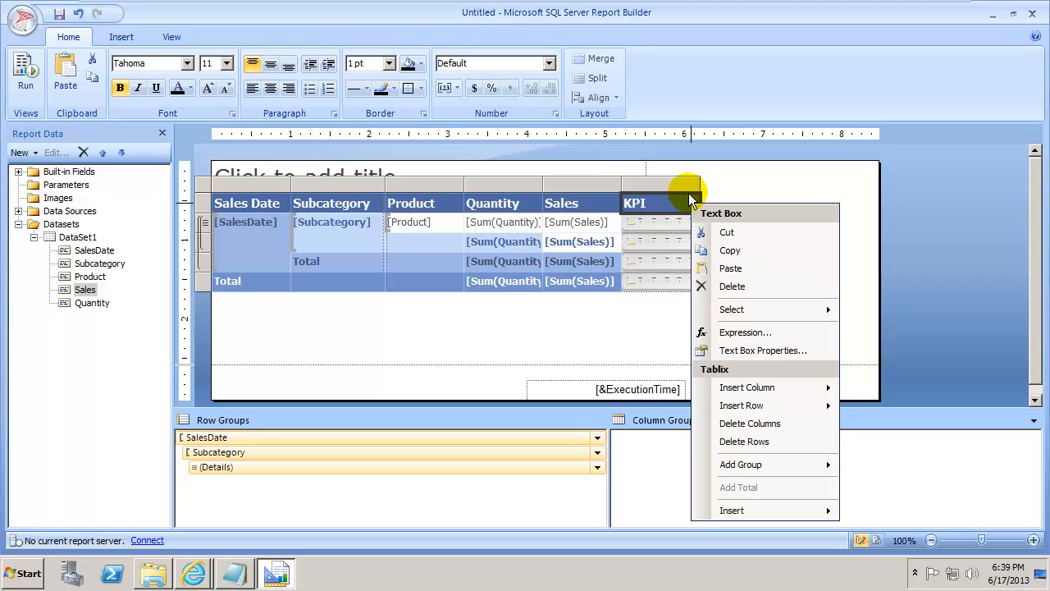
{"action": "right_click", "coordinate": [686, 189]}
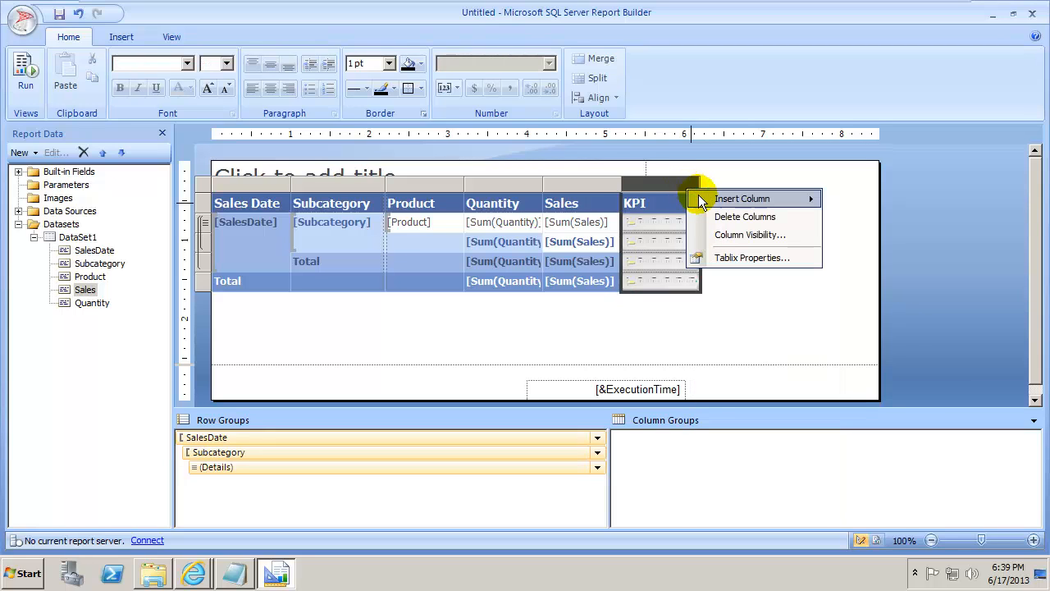
{"action": "mouse_move", "coordinate": [699, 199]}
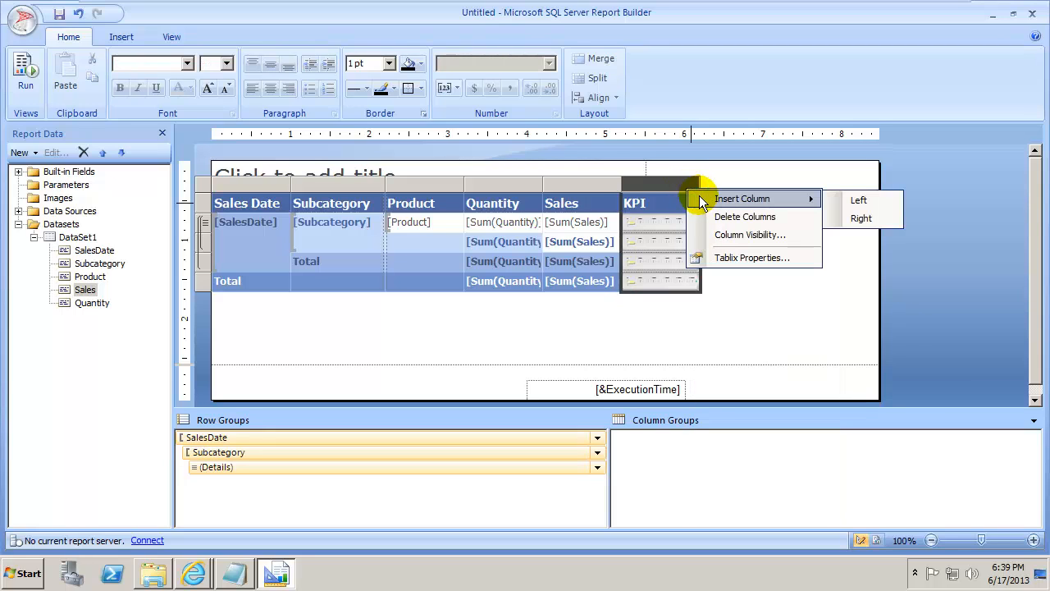
{"action": "left_click", "coordinate": [889, 224]}
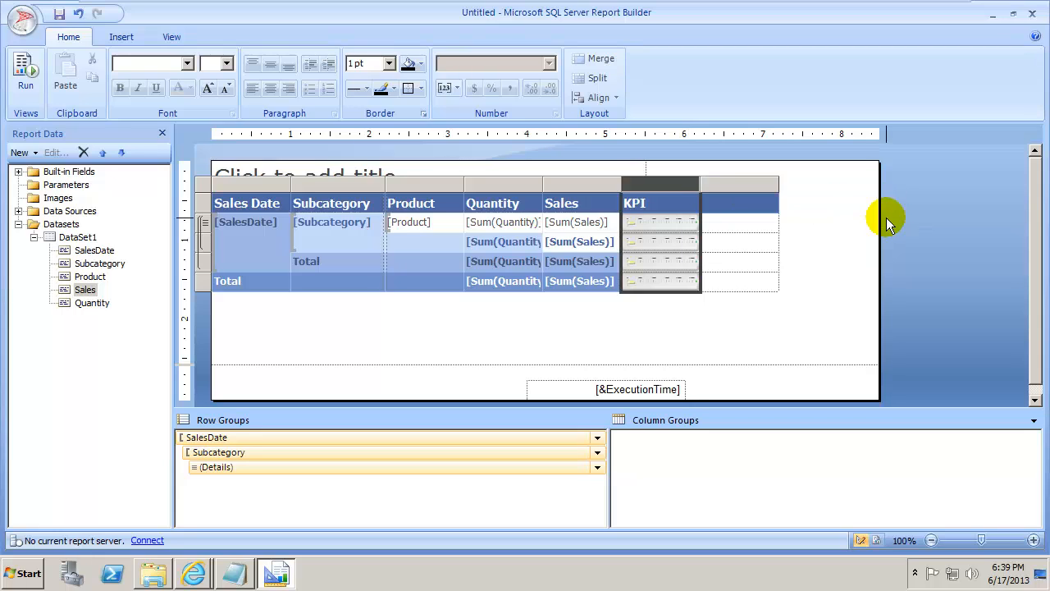
Enter KPI(indic) as the header of the new empty column
{"action": "left_click", "coordinate": [728, 205]}
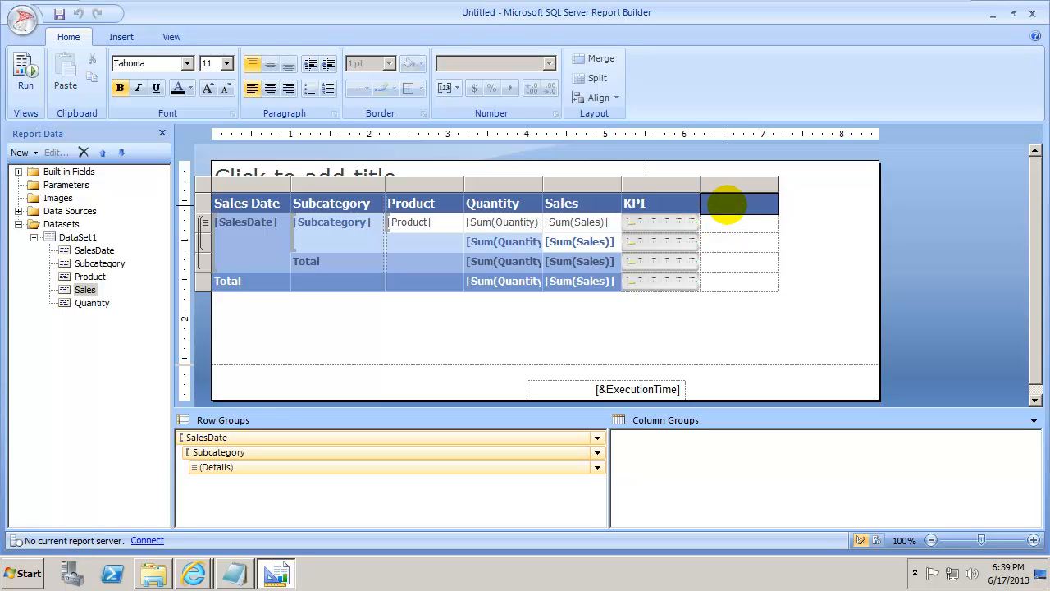
{"action": "type", "text": "kpi"}
{"action": "key", "text": "BackSpace"}
{"action": "key", "text": "BackSpace"}
{"action": "key", "text": "BackSpace"}
{"action": "type", "text": "KPI(indicato"}
{"action": "key", "text": "BackSpace"}
{"action": "key", "text": "BackSpace"}
{"action": "key", "text": "BackSpace"}
{"action": "type", "text": ")"}
{"action": "mouse_move", "coordinate": [736, 223]}
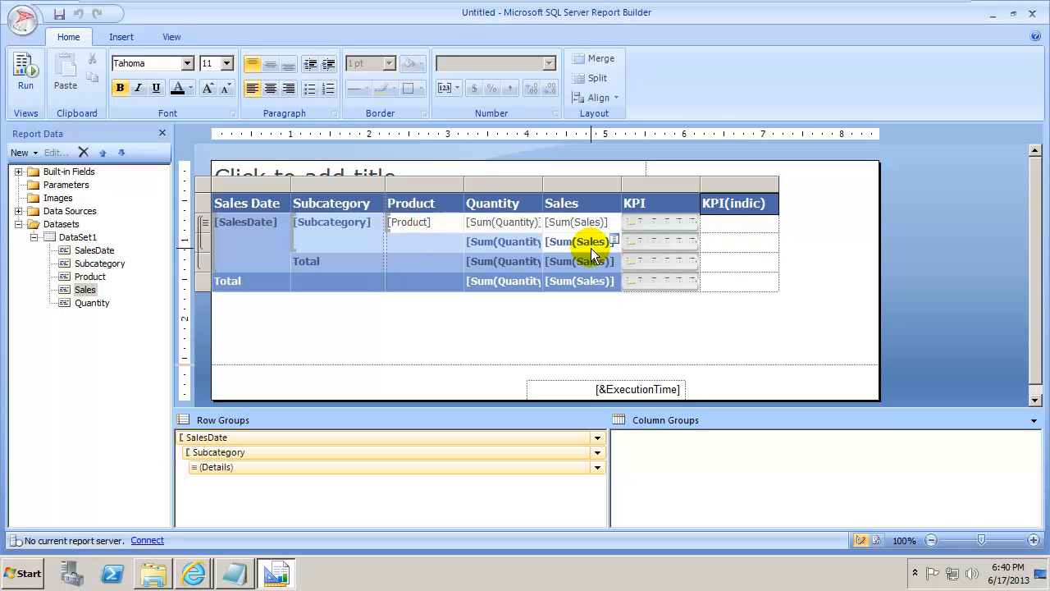
Insert an indicator of the unrimmed red, yellow and green circles type into the KPI(indic) cell of the Sales Date group's Total row
{"action": "left_click", "coordinate": [124, 38]}
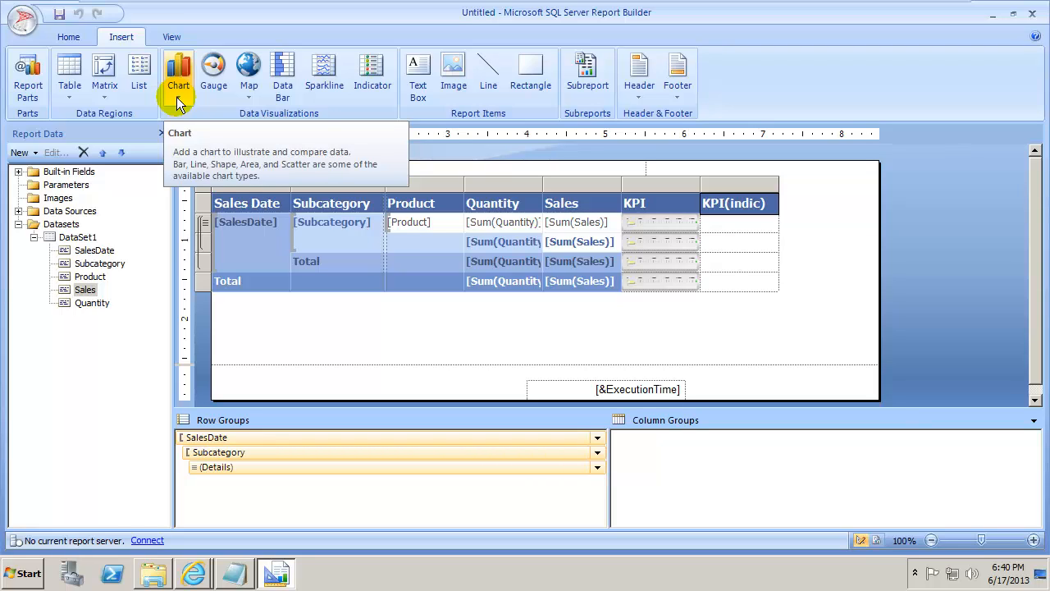
{"action": "left_click", "coordinate": [713, 267]}
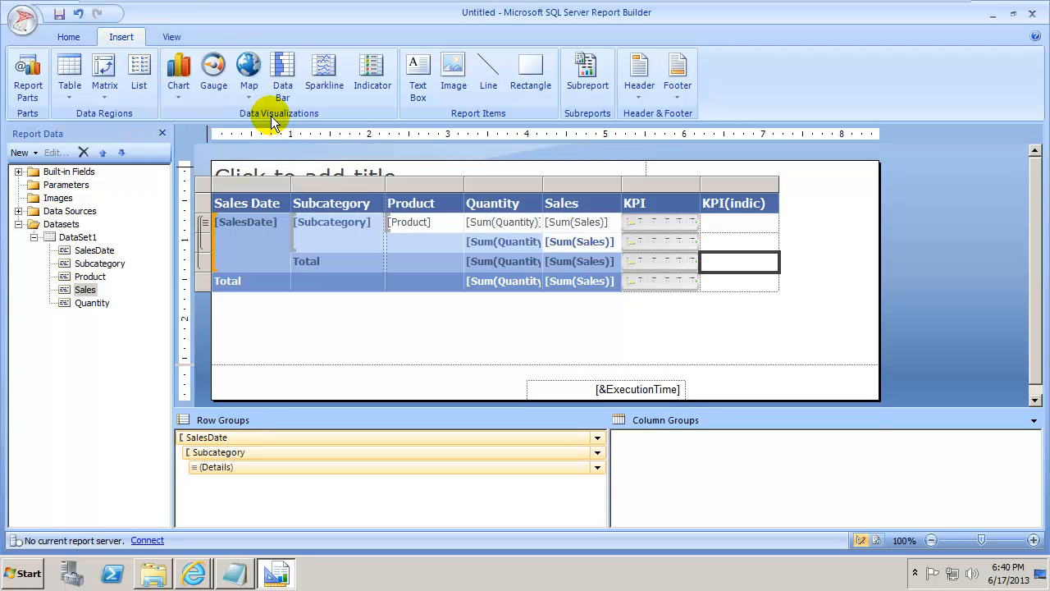
{"action": "left_click", "coordinate": [379, 77]}
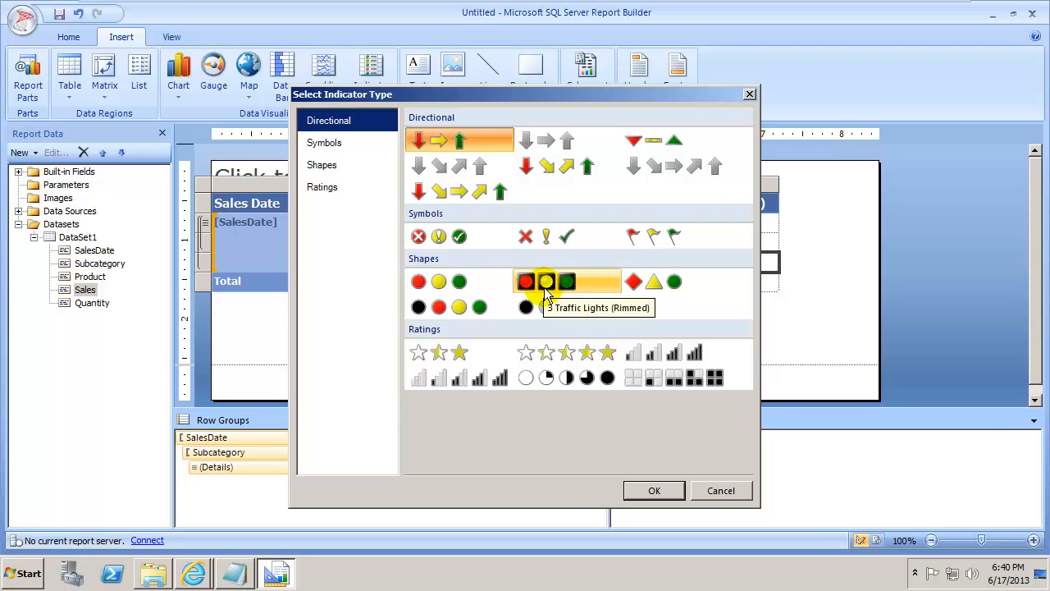
{"action": "left_click", "coordinate": [449, 283]}
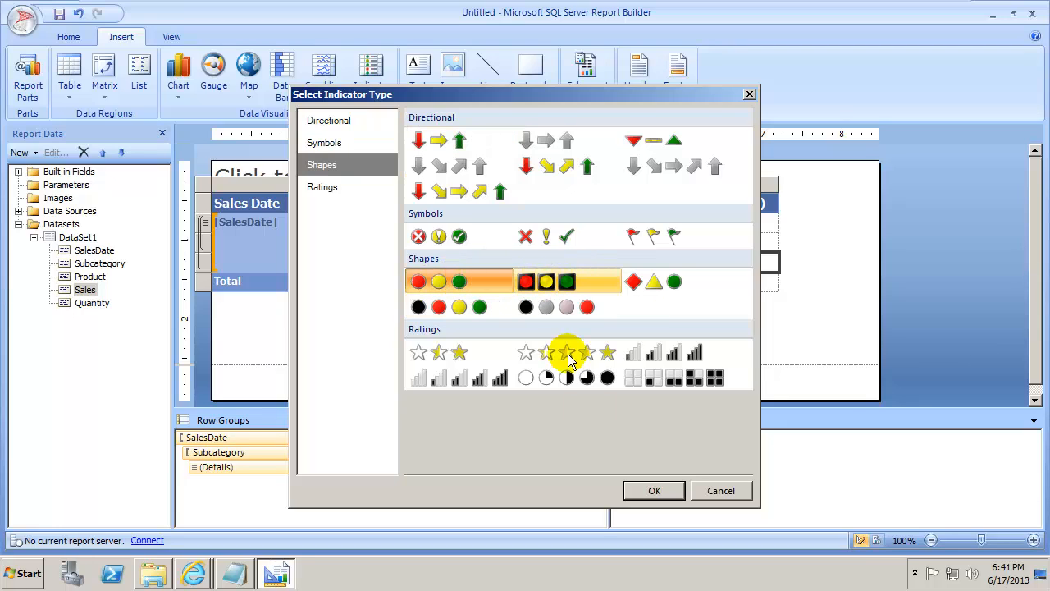
{"action": "left_click", "coordinate": [651, 491]}
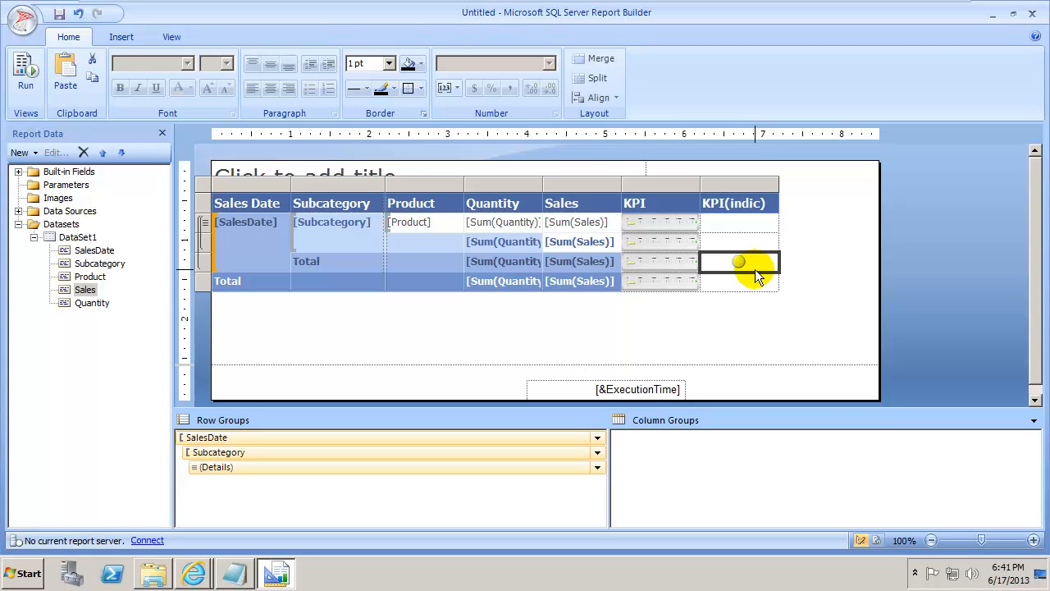
Set the value of the KPI(indic) indicator in the Sales Date group's Total row to [Sum(Sales)]
{"action": "right_click", "coordinate": [759, 274]}
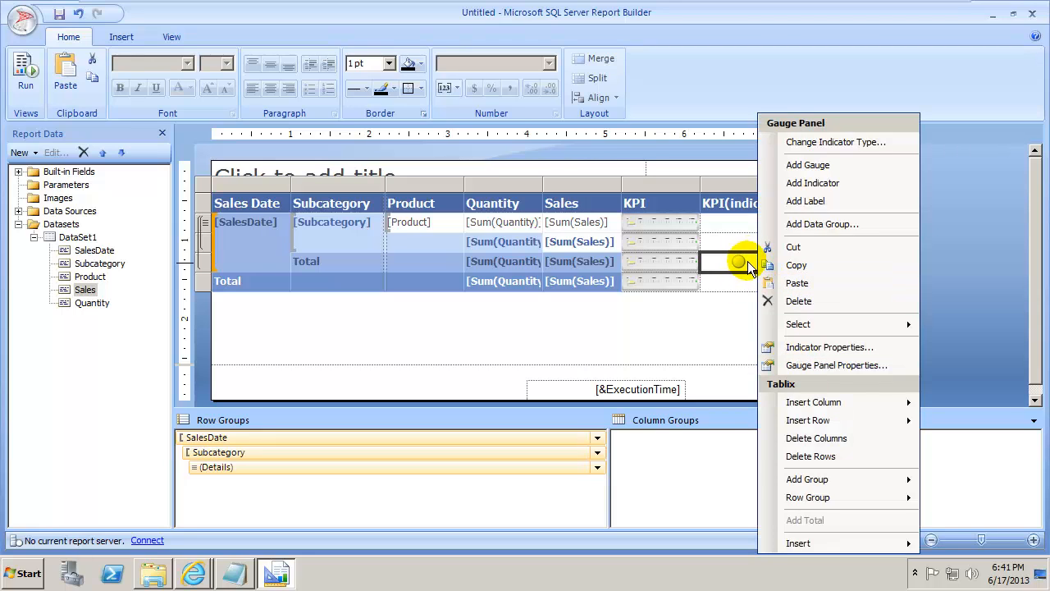
{"action": "left_click", "coordinate": [817, 347]}
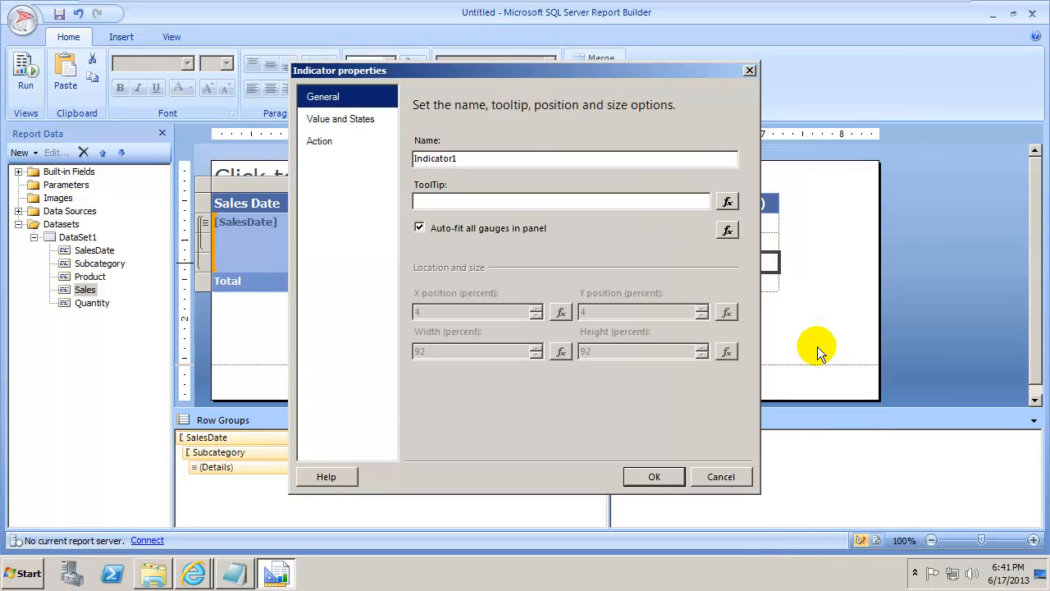
{"action": "left_click", "coordinate": [351, 119]}
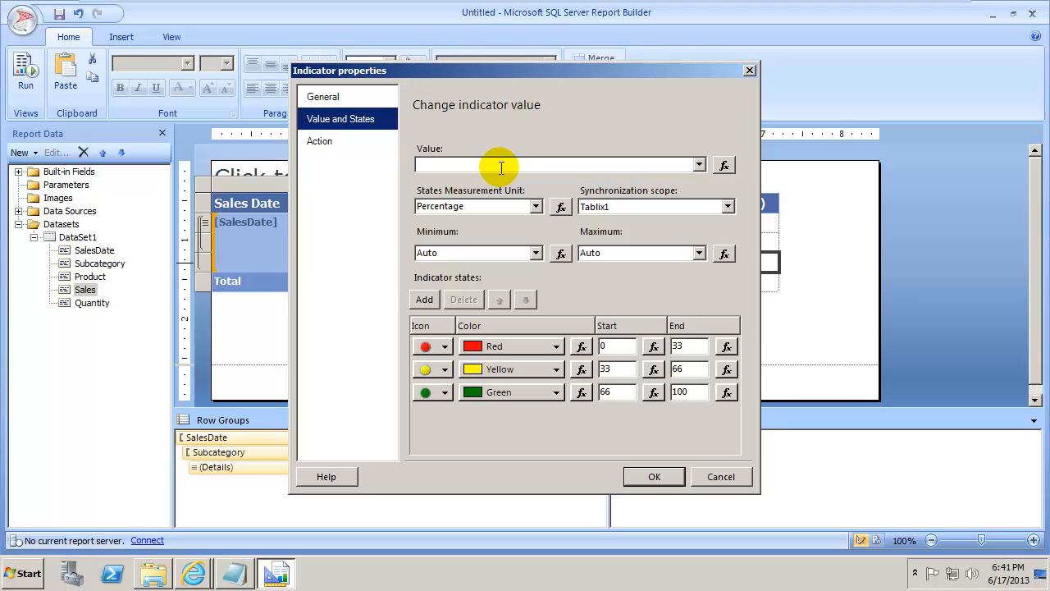
{"action": "left_click", "coordinate": [699, 165]}
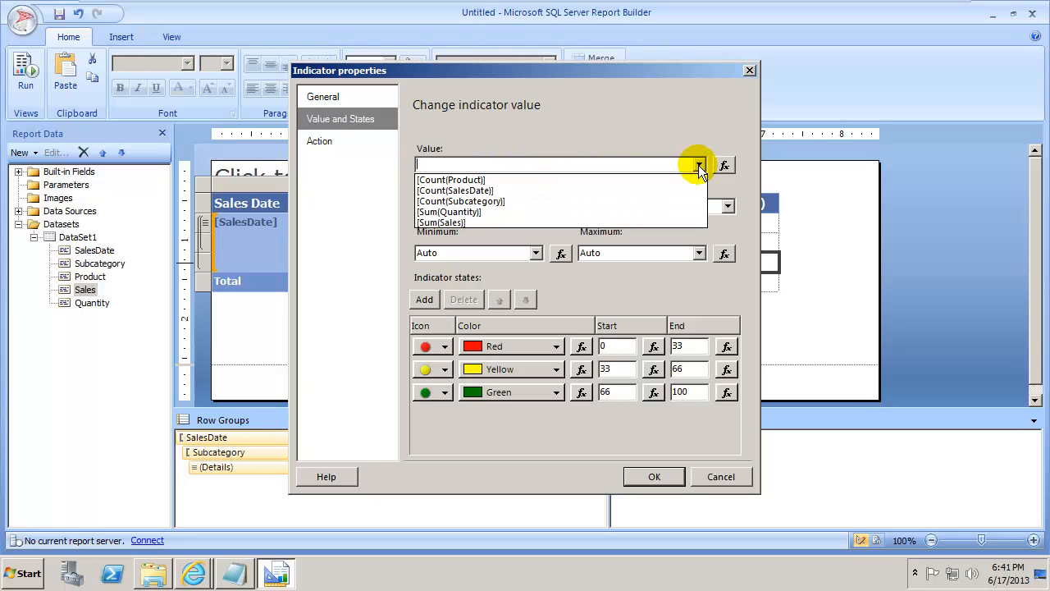
{"action": "left_click", "coordinate": [640, 218]}
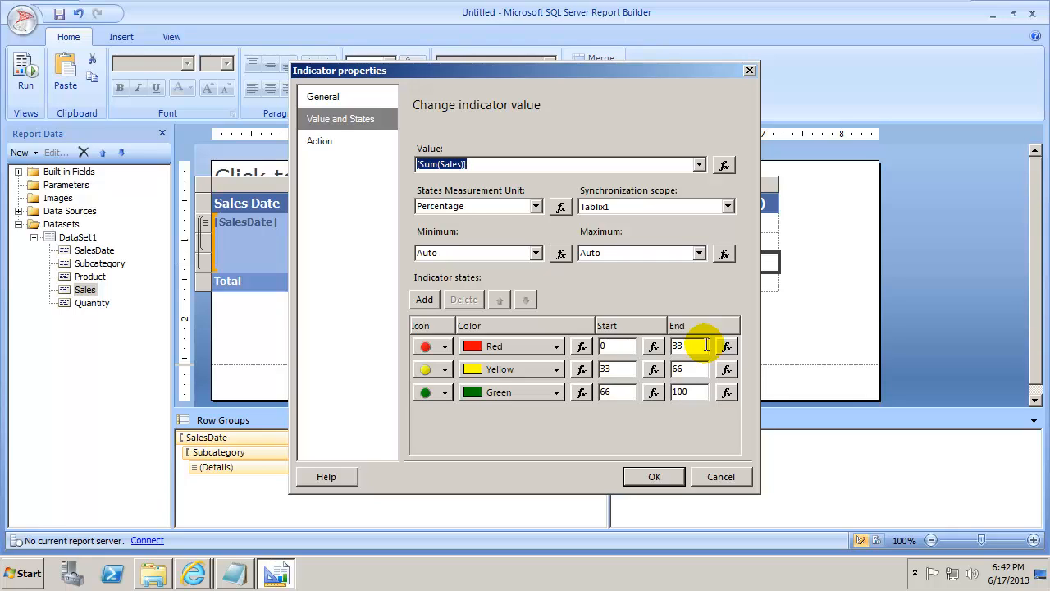
Check the indicator's state ranges and the expressions behind its minimum and maximum values
{"action": "left_click", "coordinate": [694, 369]}
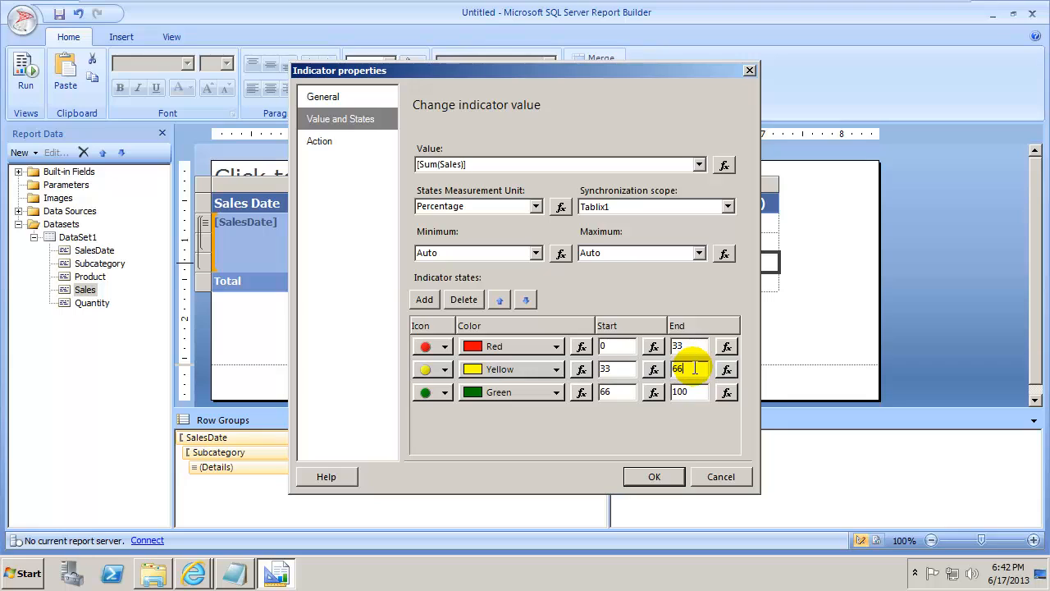
{"action": "left_click", "coordinate": [702, 393]}
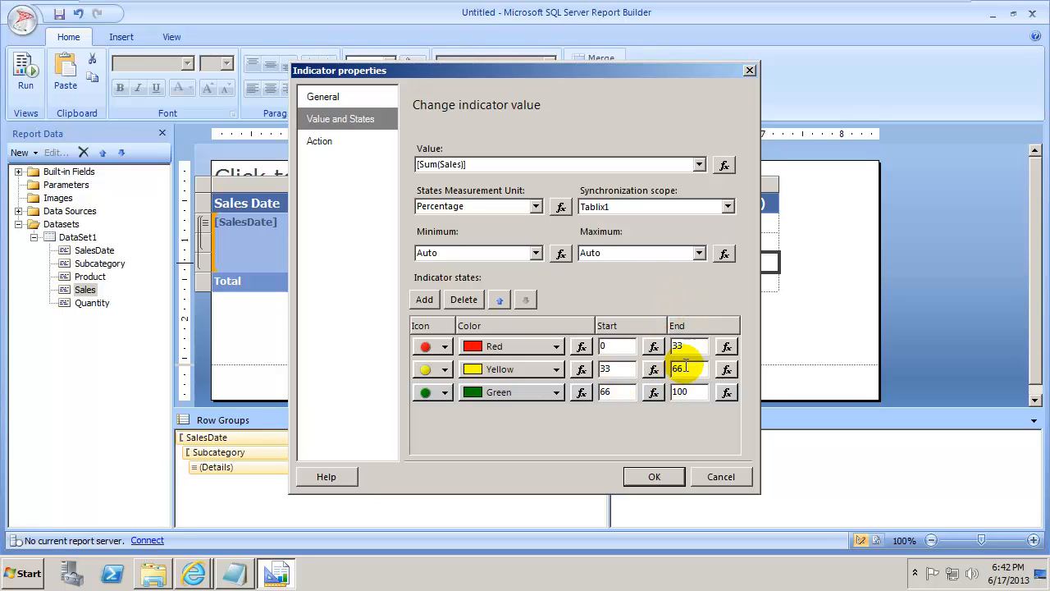
{"action": "left_click", "coordinate": [535, 256]}
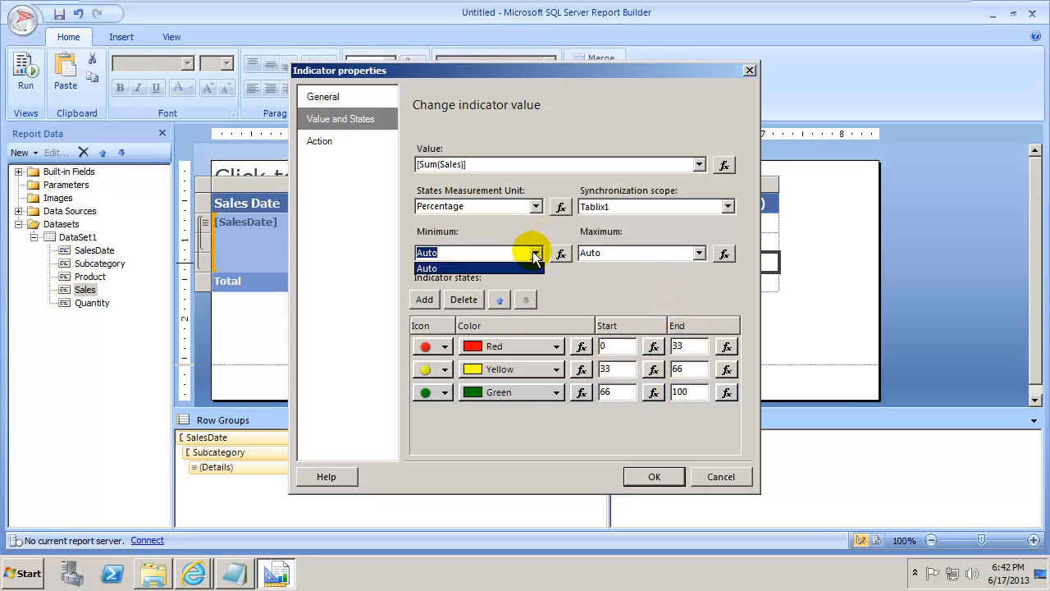
{"action": "left_click", "coordinate": [531, 254]}
{"action": "left_click", "coordinate": [561, 254]}
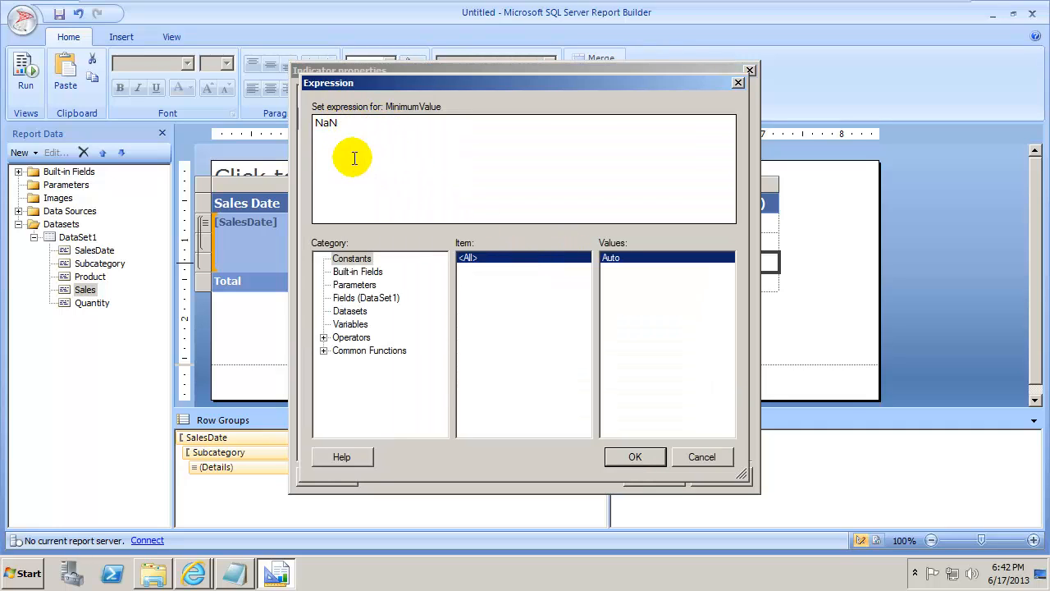
{"action": "left_click", "coordinate": [698, 456]}
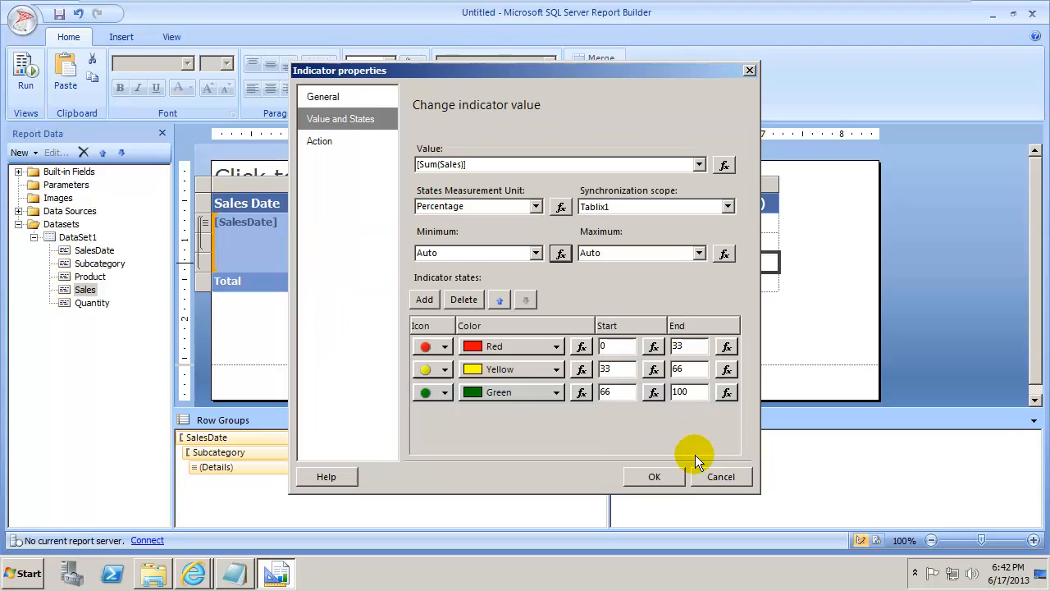
{"action": "left_click", "coordinate": [725, 252]}
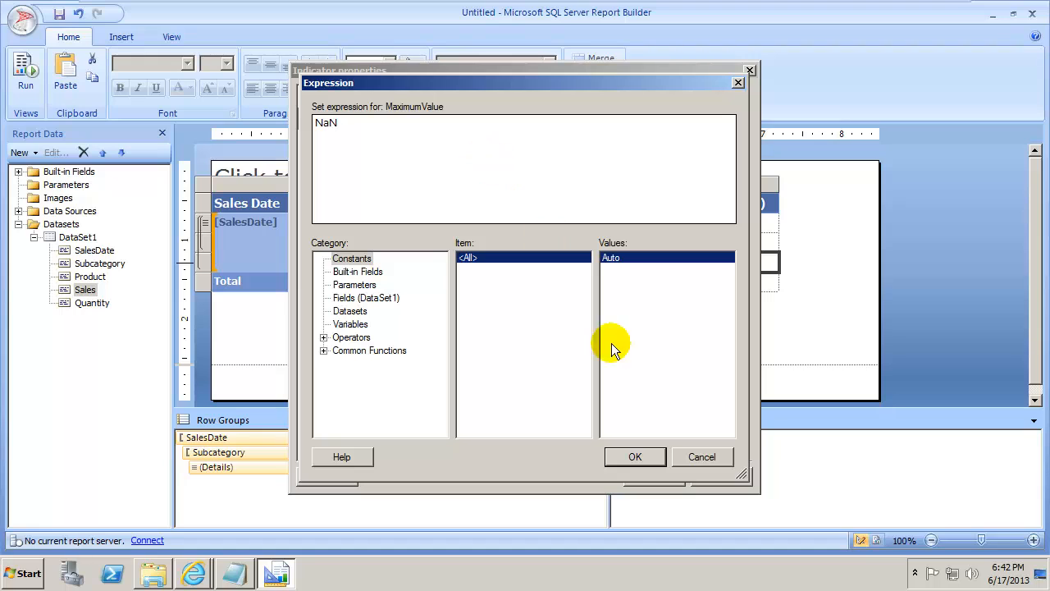
{"action": "left_click", "coordinate": [713, 454]}
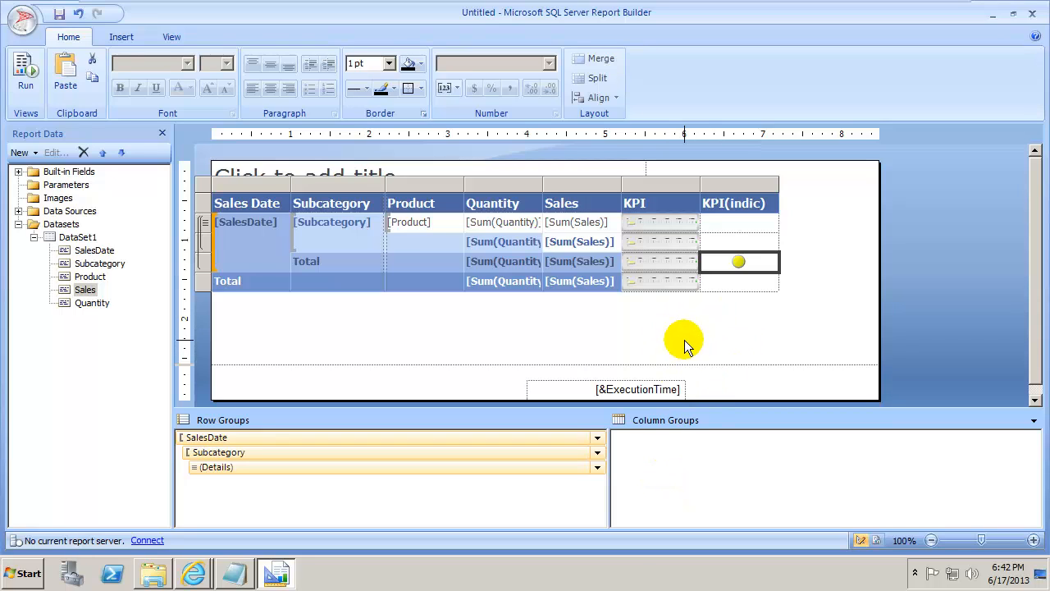
Run the report and expand every sales date from 1/5/2009 to 1/11/2009 to examine the KPI(indic) lights
{"action": "left_click", "coordinate": [24, 78]}
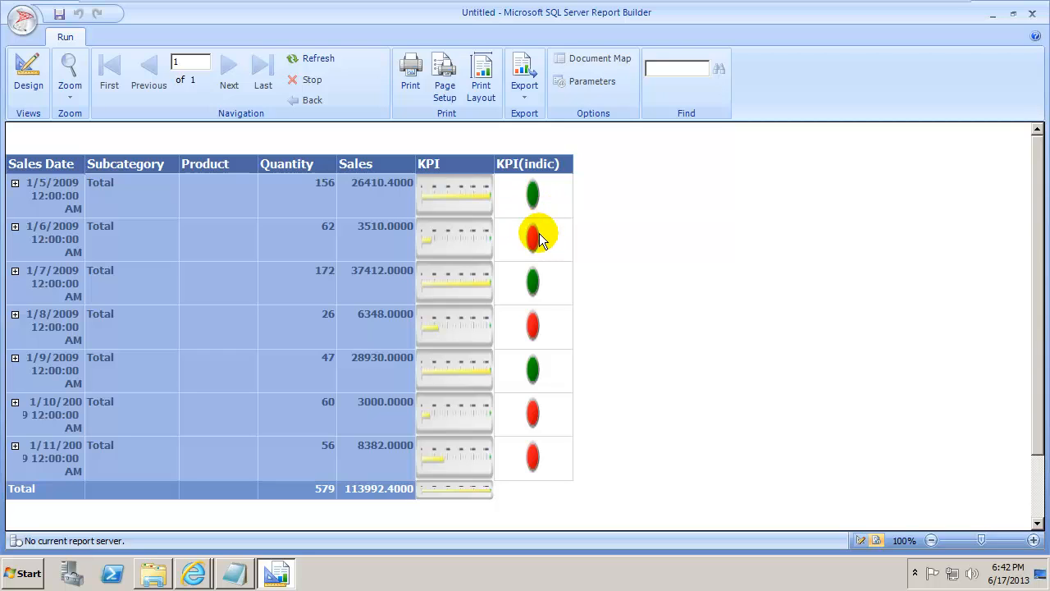
{"action": "left_click", "coordinate": [15, 183]}
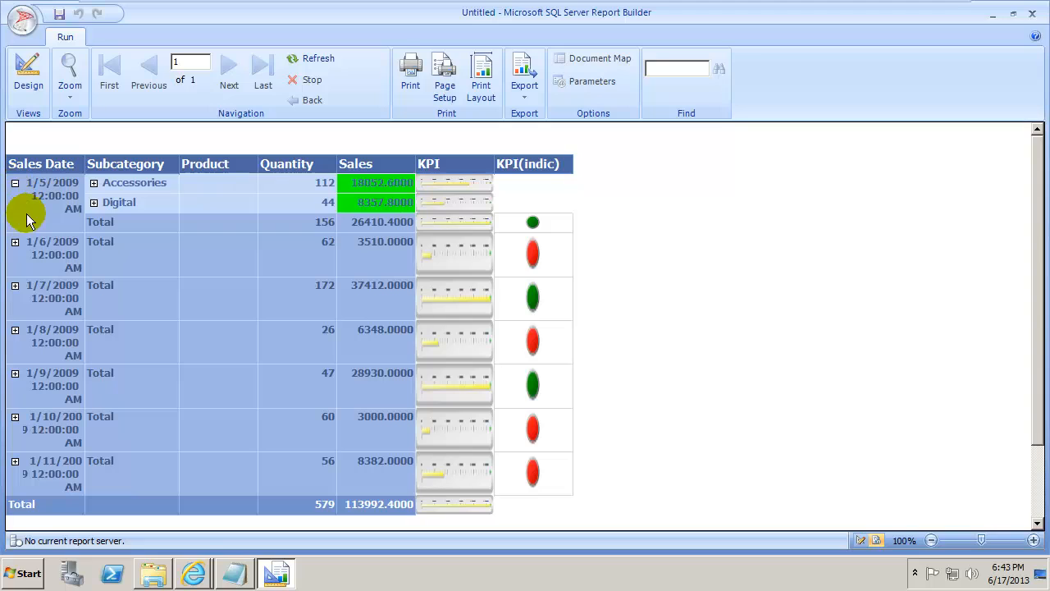
{"action": "left_click", "coordinate": [15, 242]}
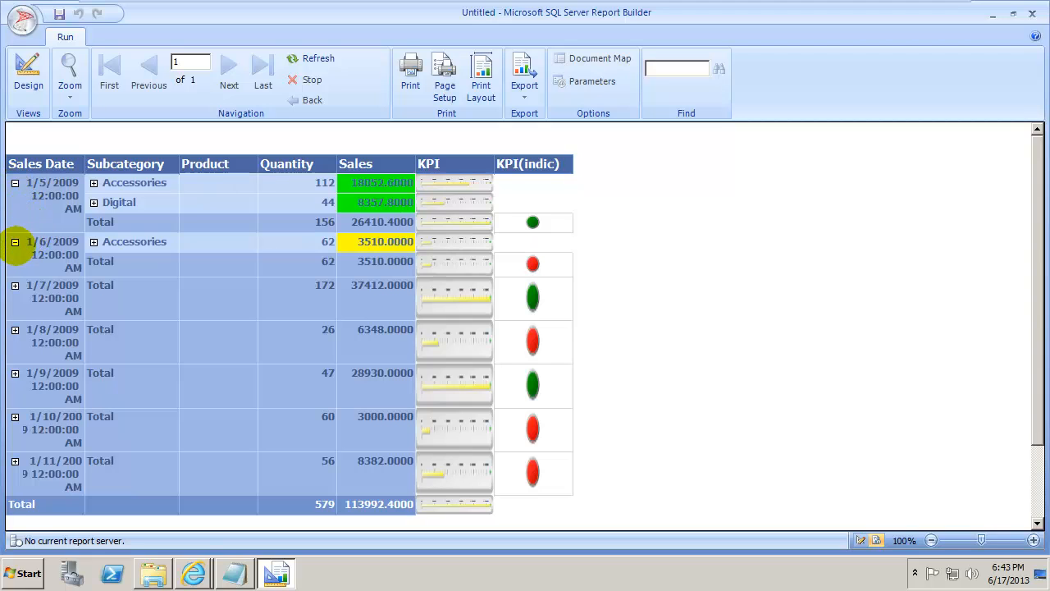
{"action": "left_click", "coordinate": [15, 286]}
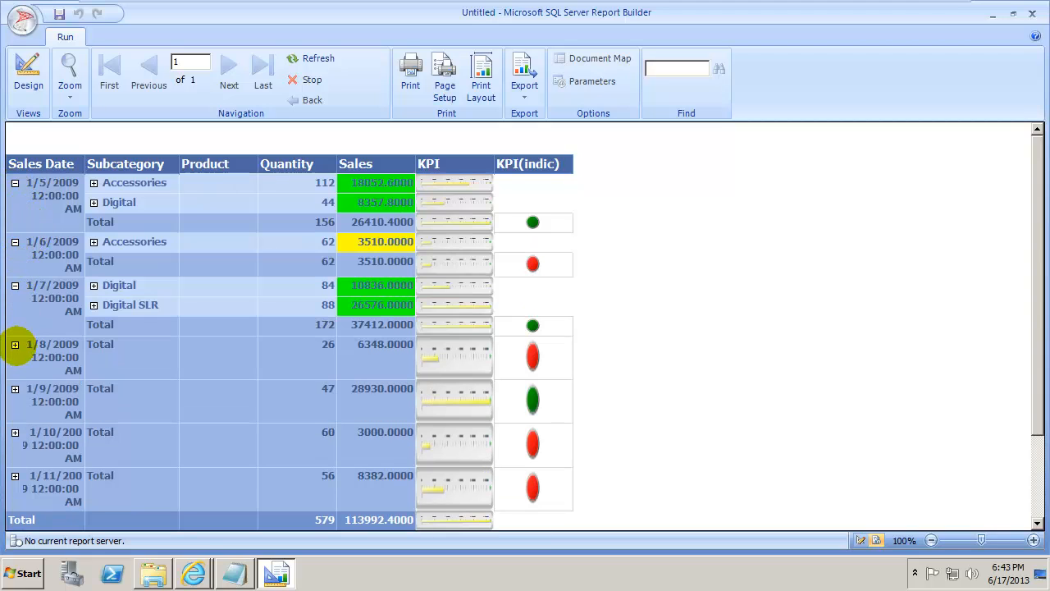
{"action": "left_click", "coordinate": [14, 345]}
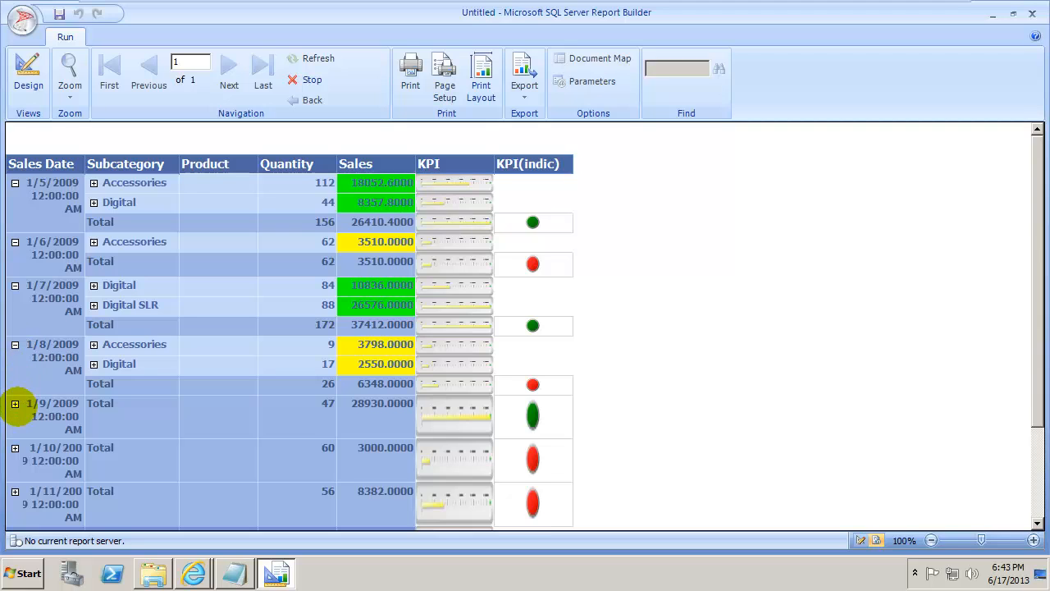
{"action": "left_click", "coordinate": [16, 403]}
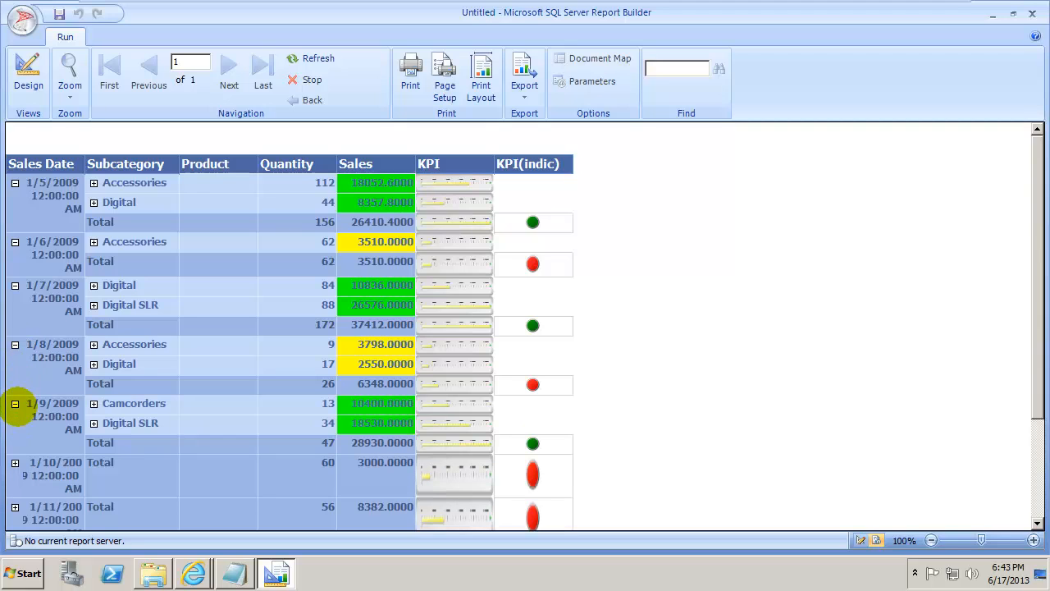
{"action": "left_click", "coordinate": [15, 463]}
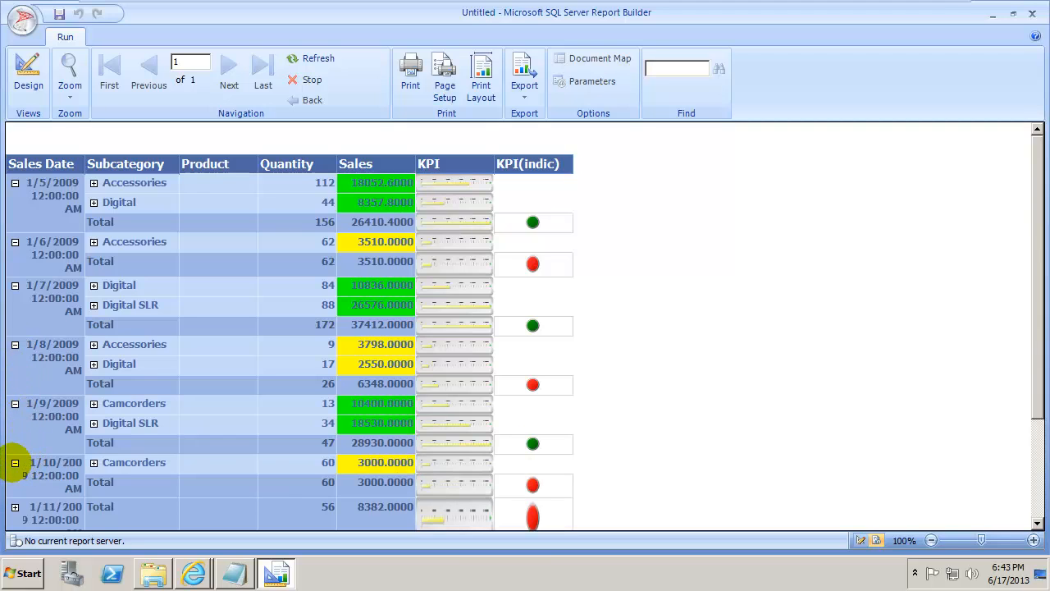
{"action": "left_click", "coordinate": [14, 507]}
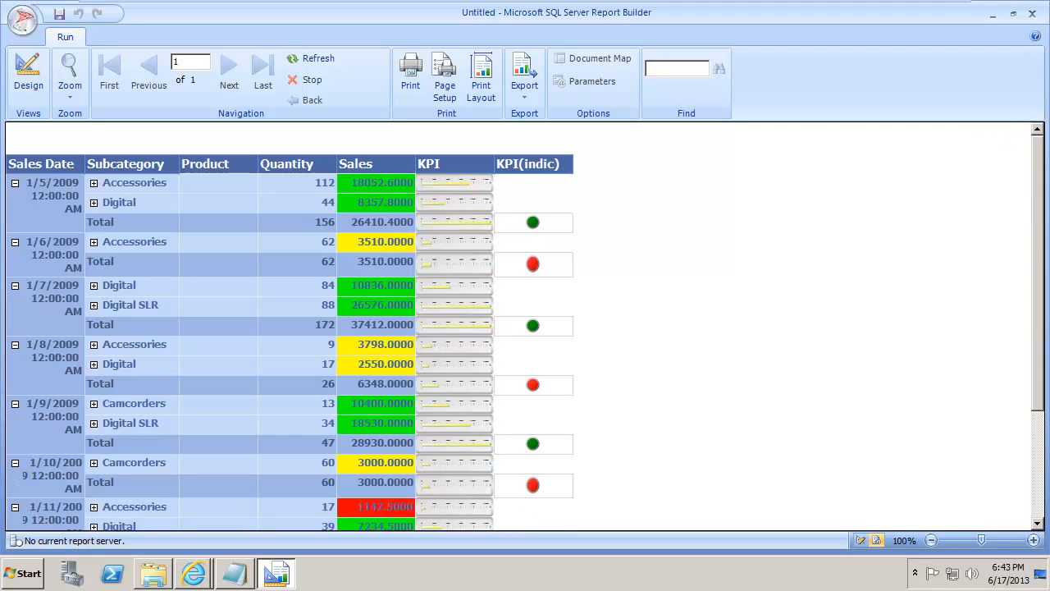
{"action": "left_click_drag", "start_coordinate": [1038, 183], "coordinate": [1047, 287]}
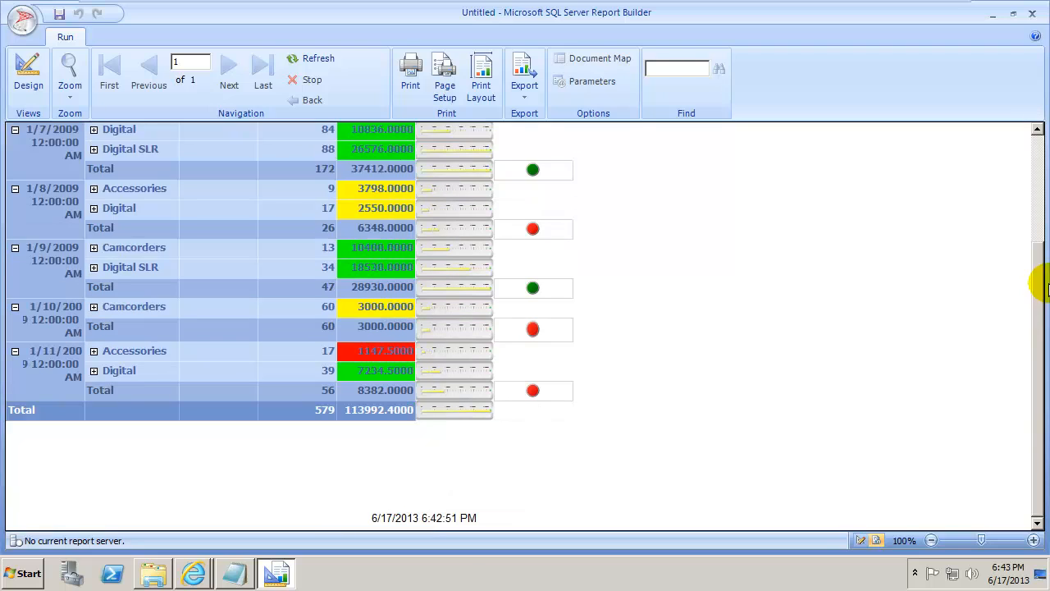
{"action": "left_click_drag", "start_coordinate": [1038, 319], "coordinate": [1013, 173]}
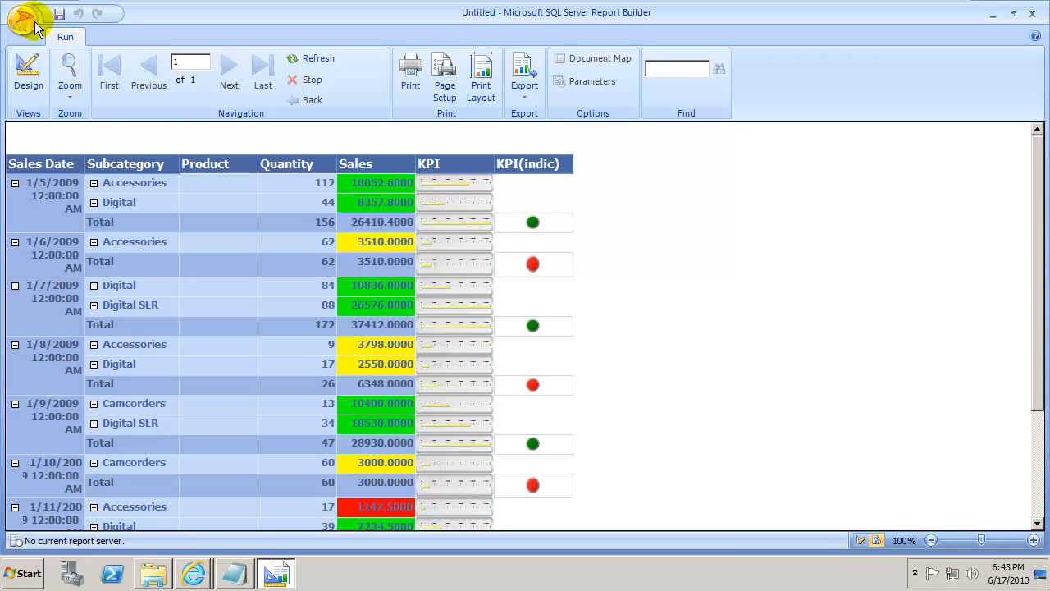
Return to the report design and review the KPI(indic) indicator's value, minimum and state settings
{"action": "left_click", "coordinate": [26, 74]}
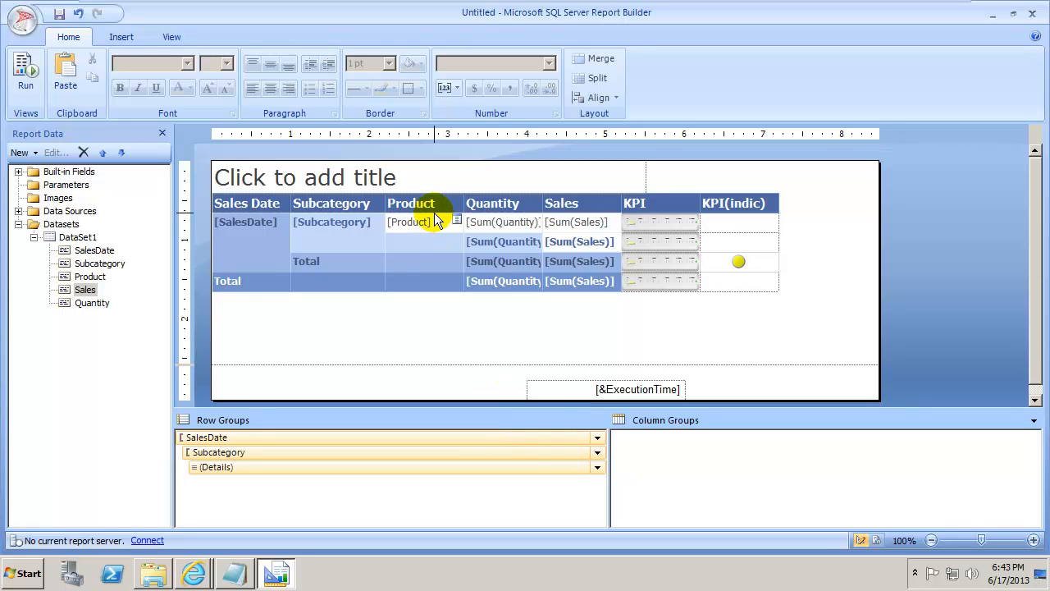
{"action": "left_click", "coordinate": [410, 181]}
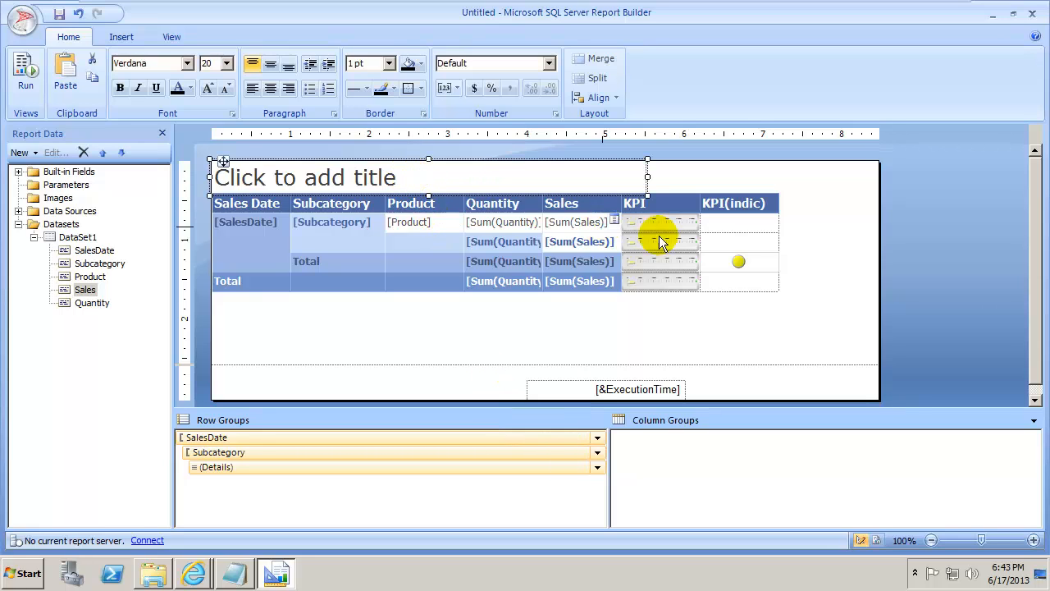
{"action": "left_click", "coordinate": [741, 263]}
{"action": "right_click", "coordinate": [741, 263]}
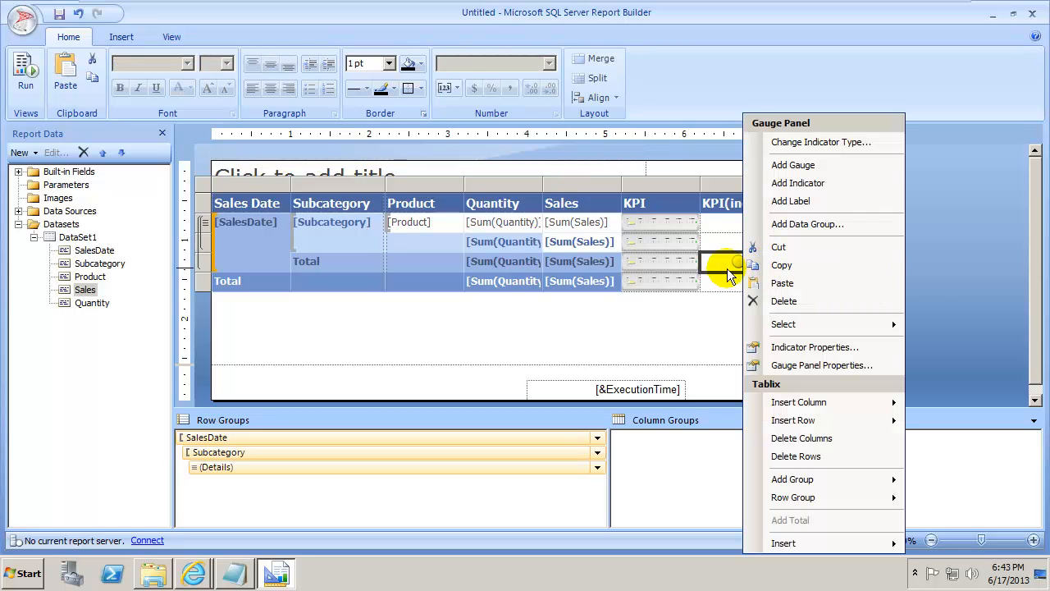
{"action": "left_click", "coordinate": [741, 262]}
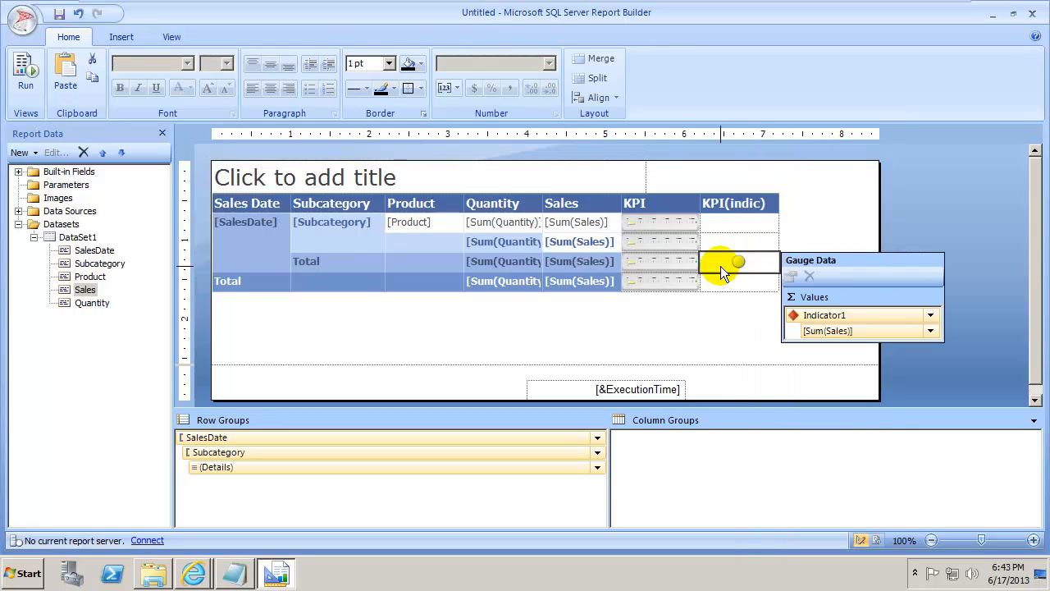
{"action": "left_click", "coordinate": [931, 316]}
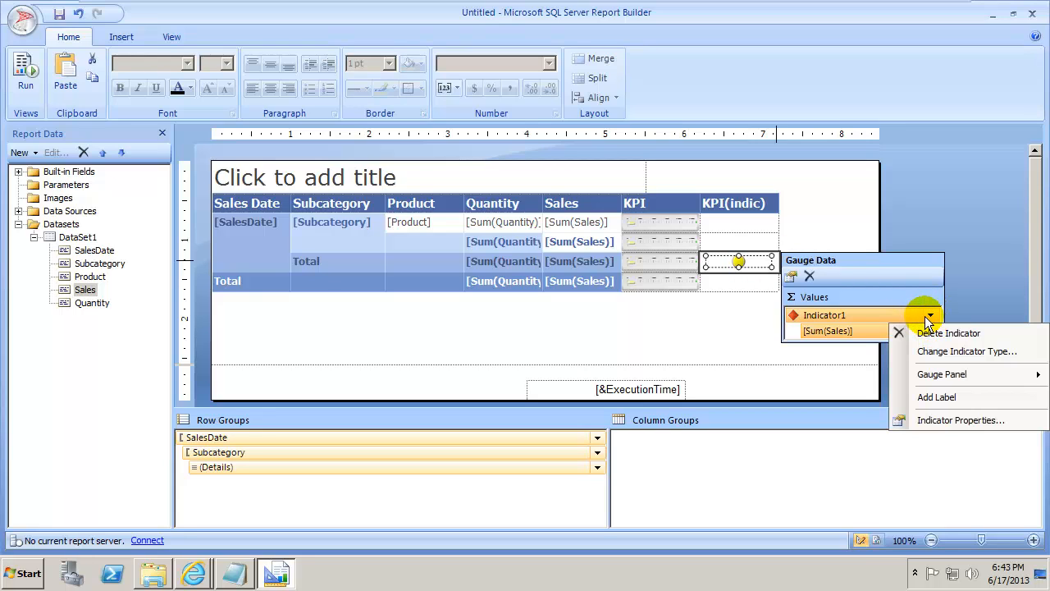
{"action": "left_click", "coordinate": [952, 418]}
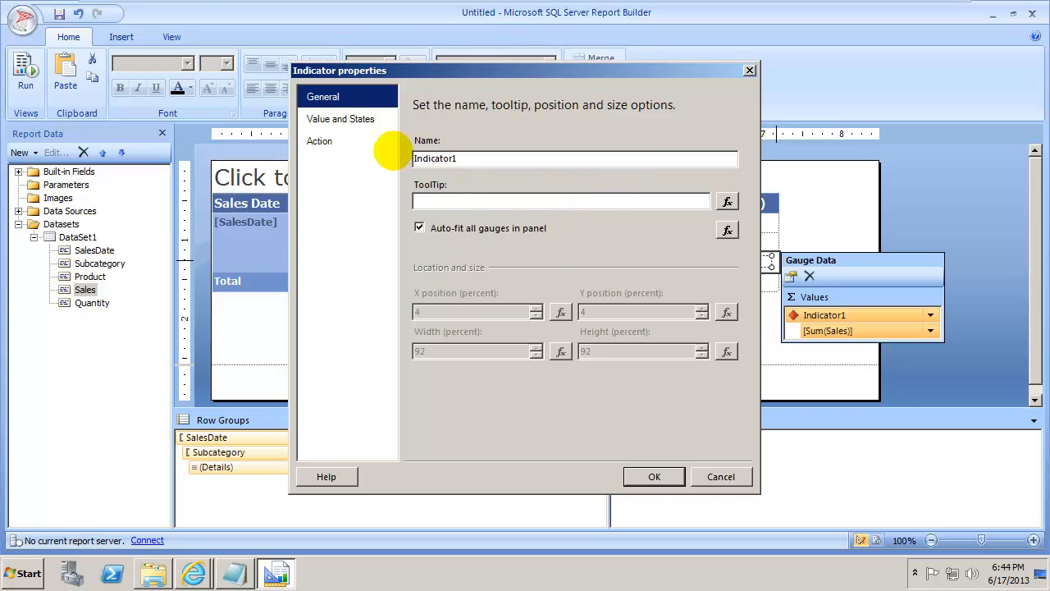
{"action": "left_click", "coordinate": [310, 121]}
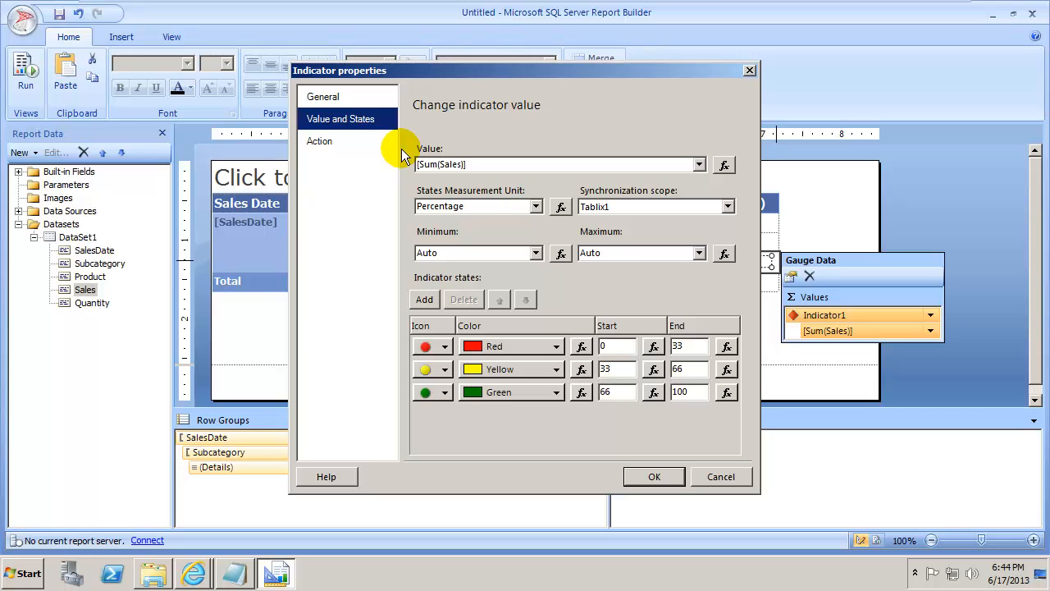
{"action": "left_click", "coordinate": [536, 253]}
{"action": "left_click", "coordinate": [538, 254]}
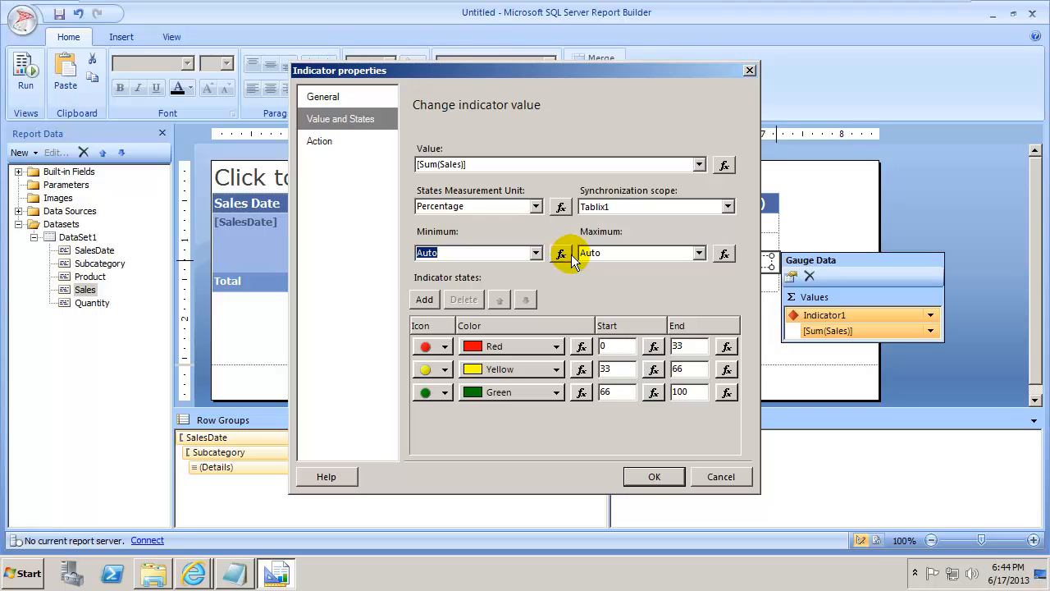
{"action": "left_click", "coordinate": [722, 479]}
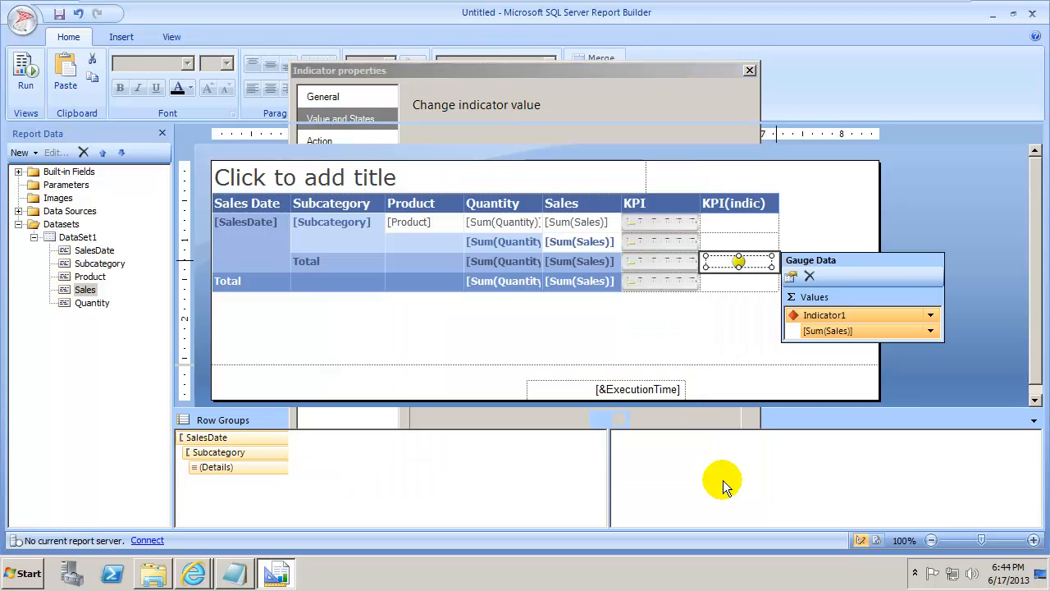
{"action": "left_click", "coordinate": [723, 319]}
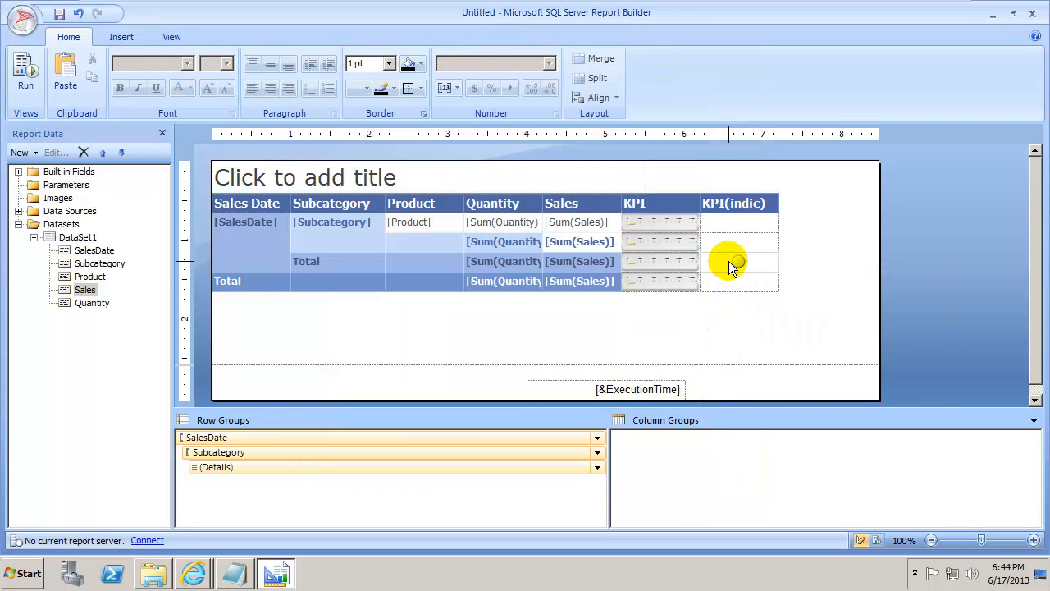
Copy the KPI(indic) indicator from the Sales Date group's Total row into the Subcategory subtotal row of the same column
{"action": "left_click", "coordinate": [728, 261]}
{"action": "right_click", "coordinate": [732, 265]}
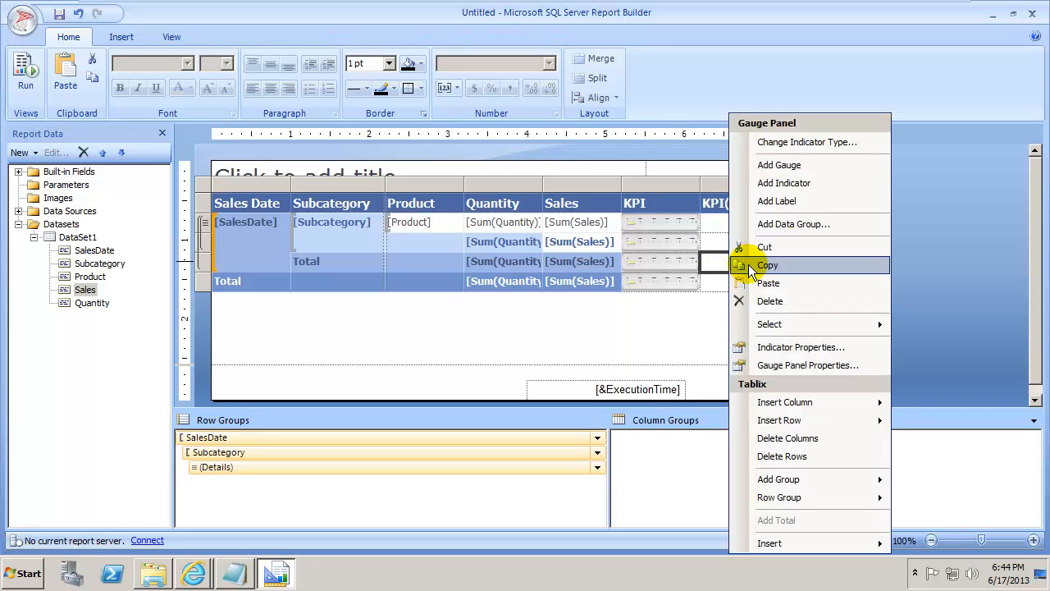
{"action": "left_click", "coordinate": [749, 267]}
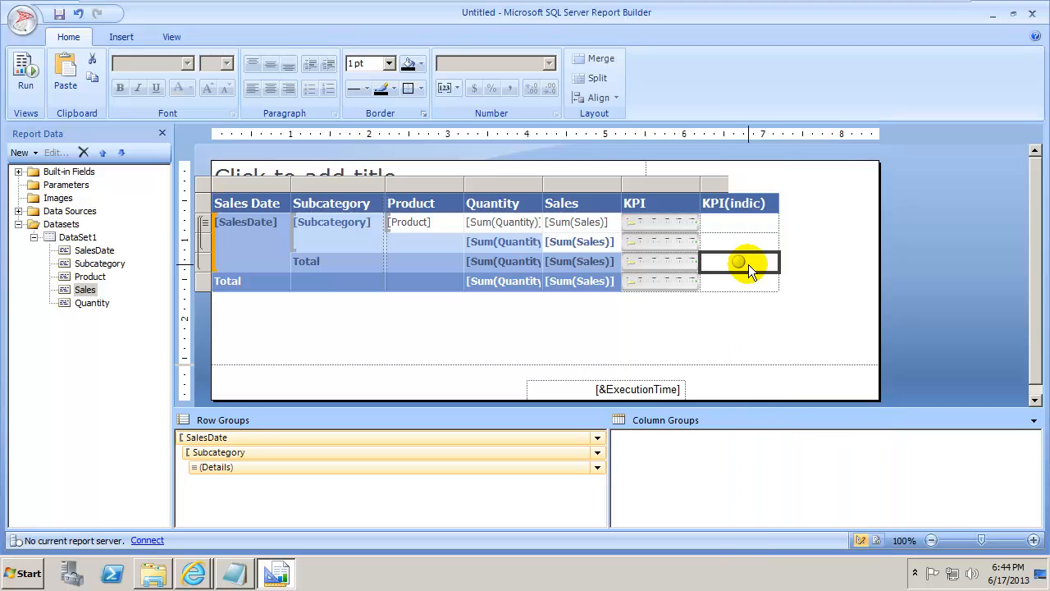
{"action": "left_click", "coordinate": [730, 243]}
{"action": "right_click", "coordinate": [729, 243]}
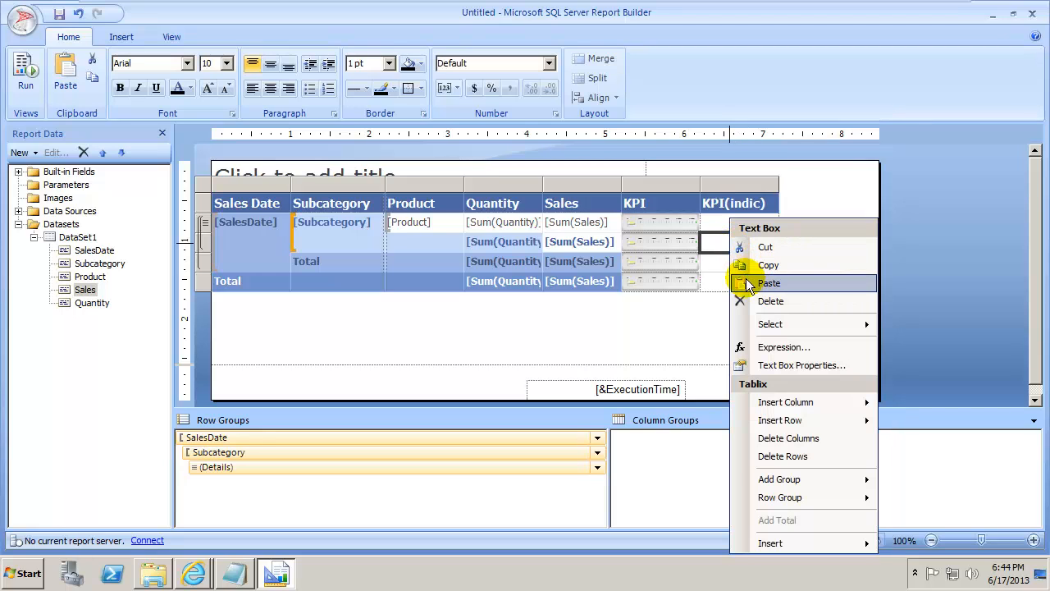
{"action": "left_click", "coordinate": [741, 283]}
Paste the copied indicator into the KPI(indic) cells of the product detail row and the grand Total row
{"action": "right_click", "coordinate": [727, 223]}
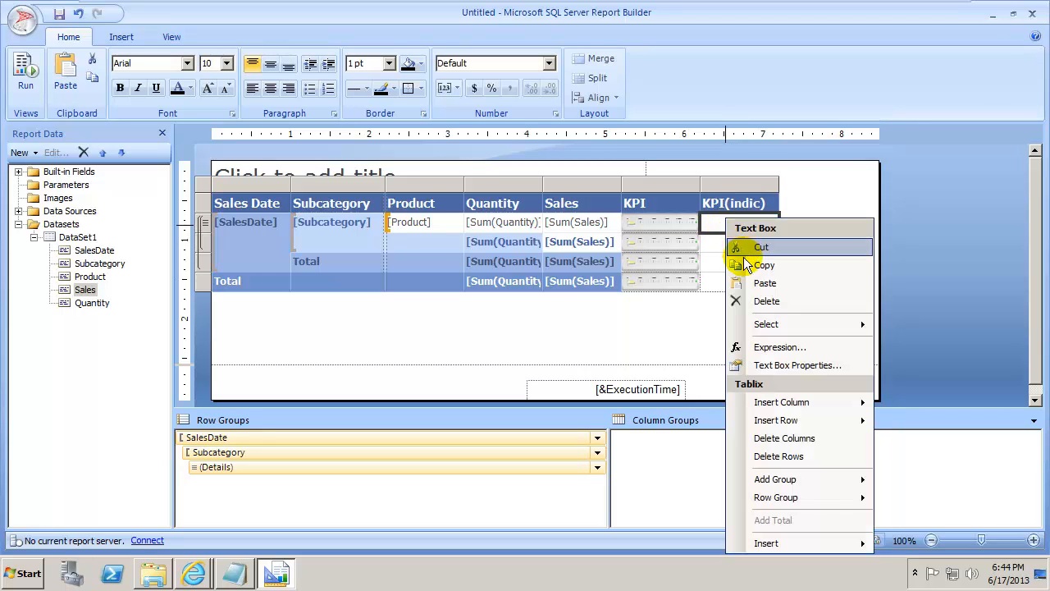
{"action": "left_click", "coordinate": [739, 282]}
{"action": "left_click", "coordinate": [736, 281]}
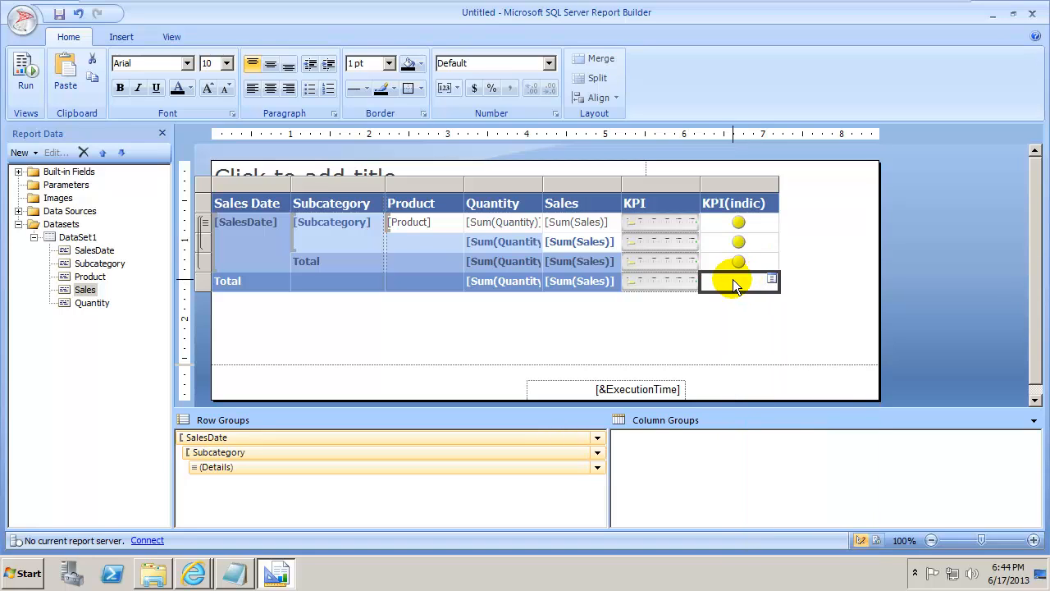
{"action": "right_click", "coordinate": [736, 281]}
{"action": "left_click", "coordinate": [759, 302]}
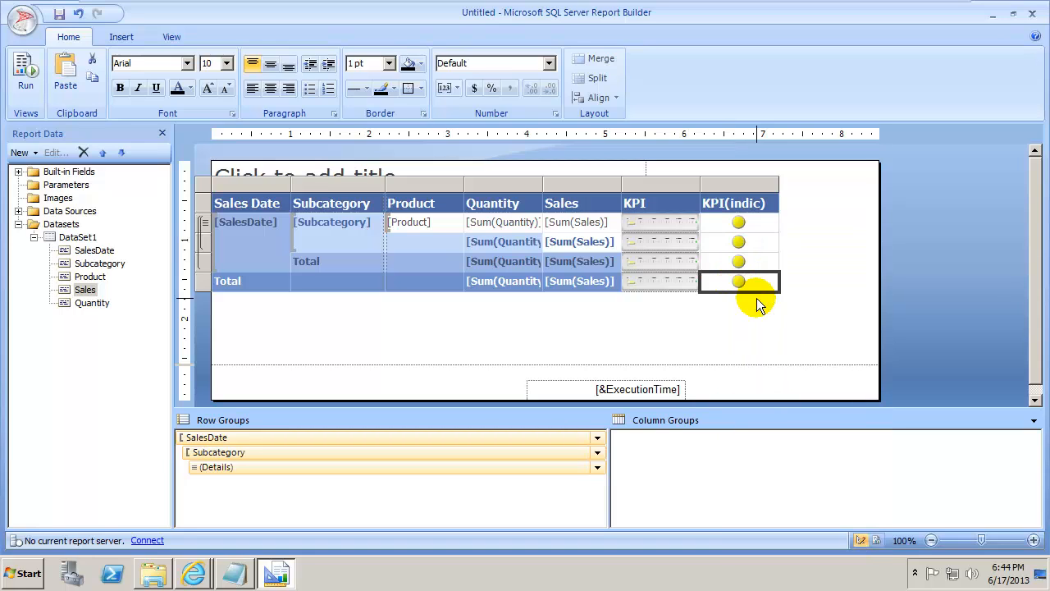
{"action": "left_click", "coordinate": [724, 332]}
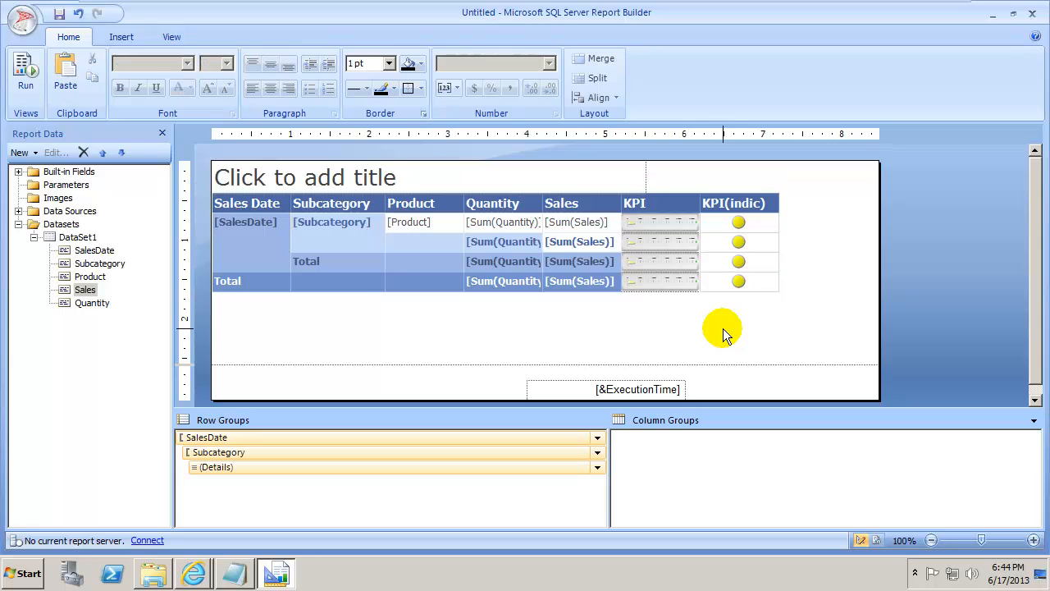
Run the report and expand all sales dates from 1/5/2009 to 1/11/2009 to examine the indicators down to the grand total
{"action": "left_click", "coordinate": [24, 74]}
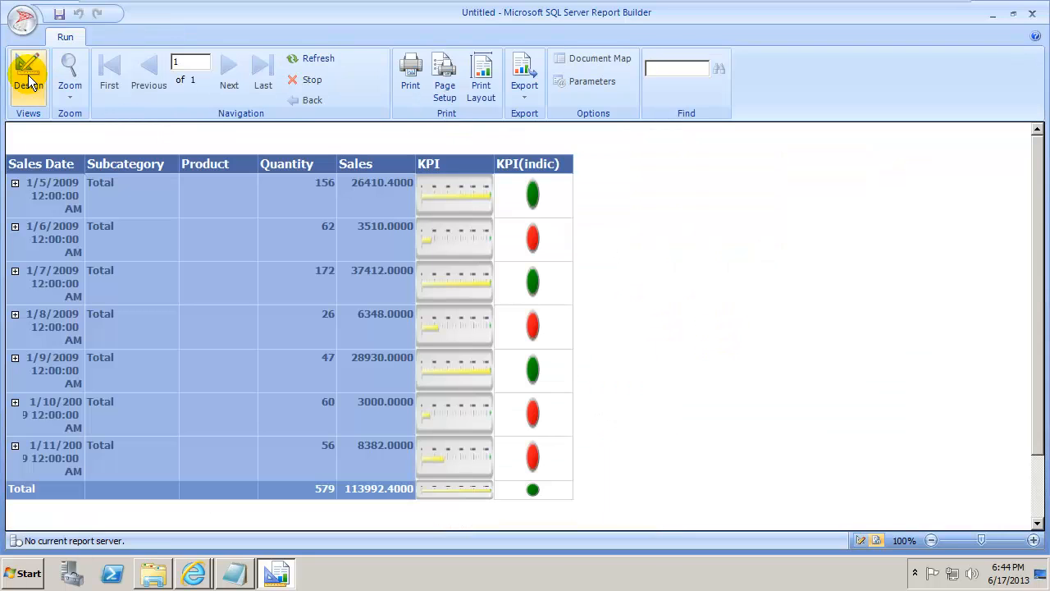
{"action": "left_click", "coordinate": [14, 183]}
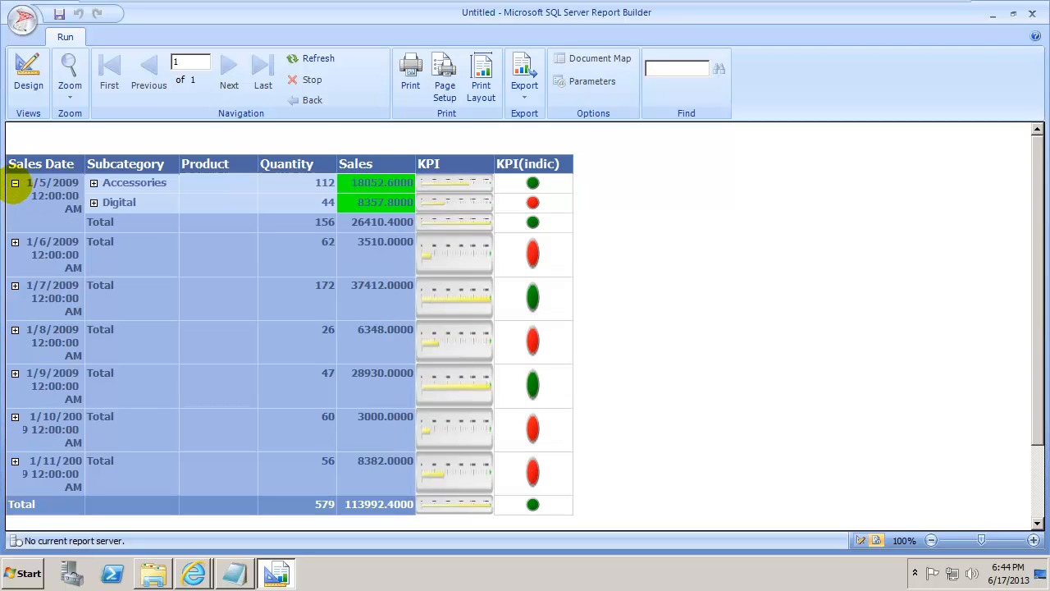
{"action": "left_click", "coordinate": [15, 242]}
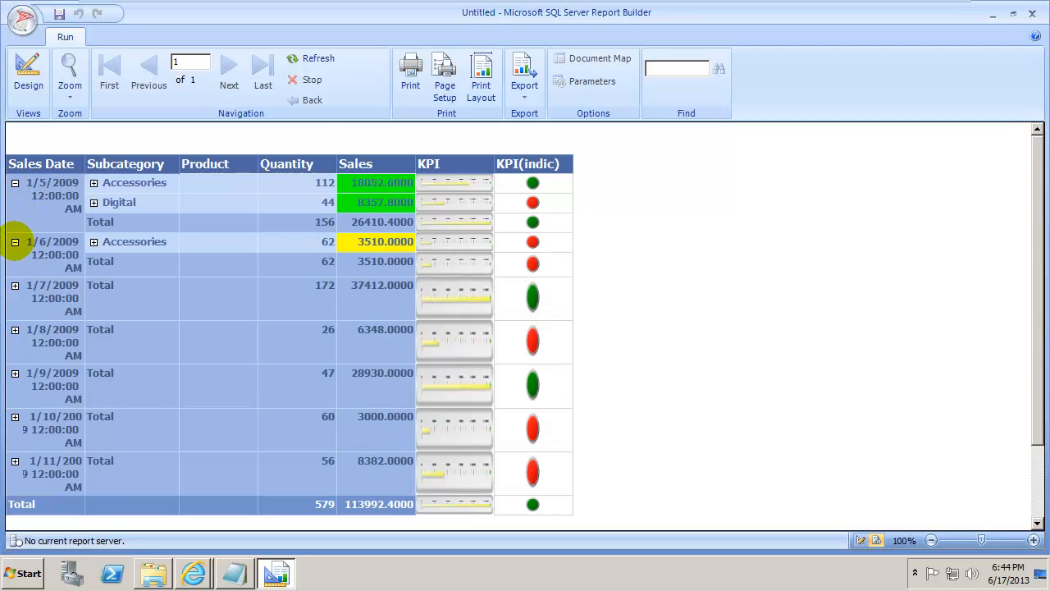
{"action": "left_click", "coordinate": [15, 285]}
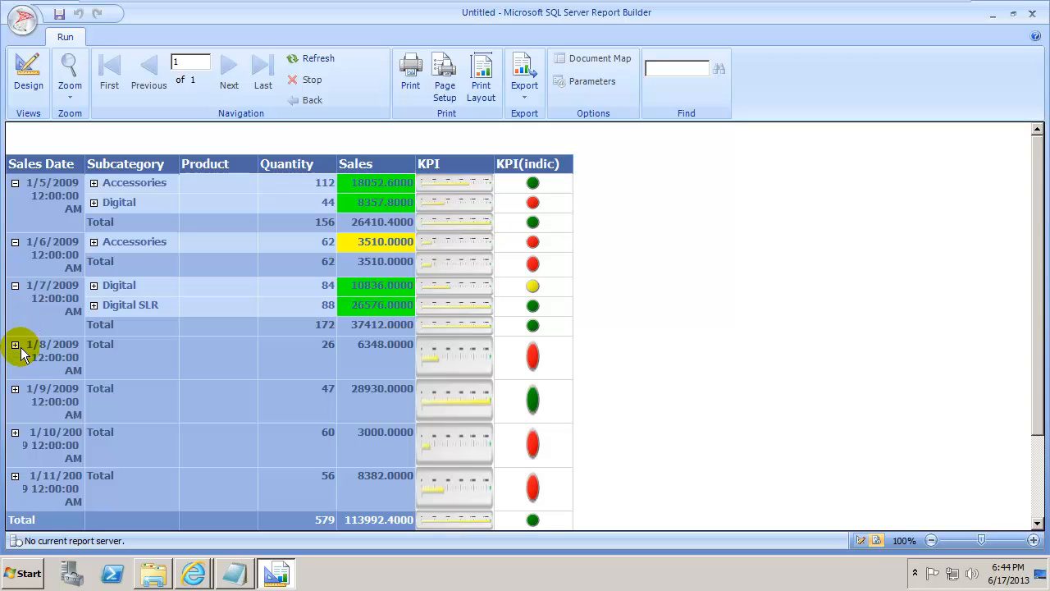
{"action": "left_click", "coordinate": [15, 345]}
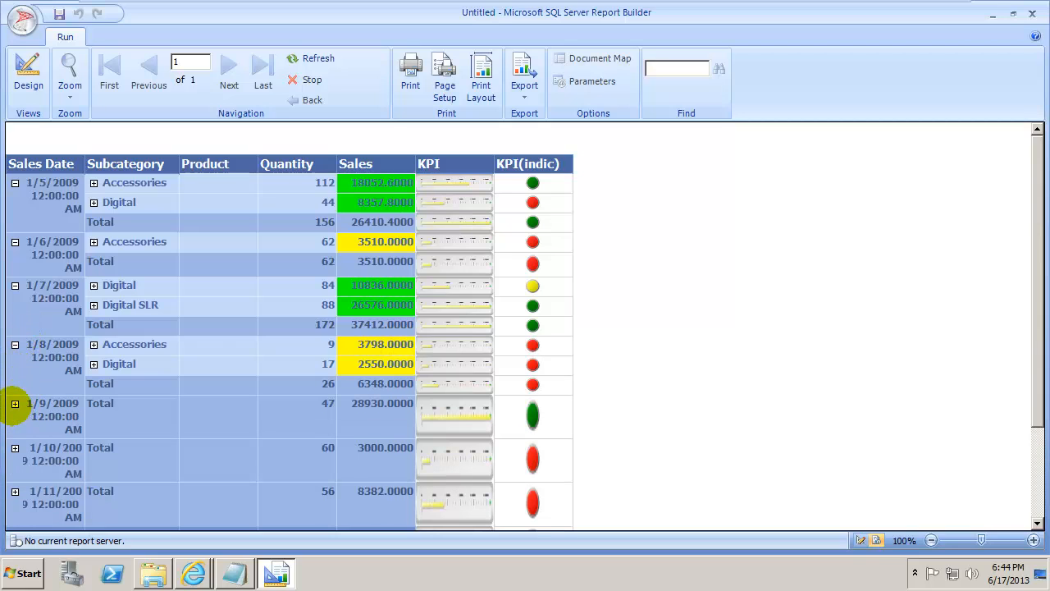
{"action": "left_click", "coordinate": [14, 404]}
{"action": "left_click", "coordinate": [15, 463]}
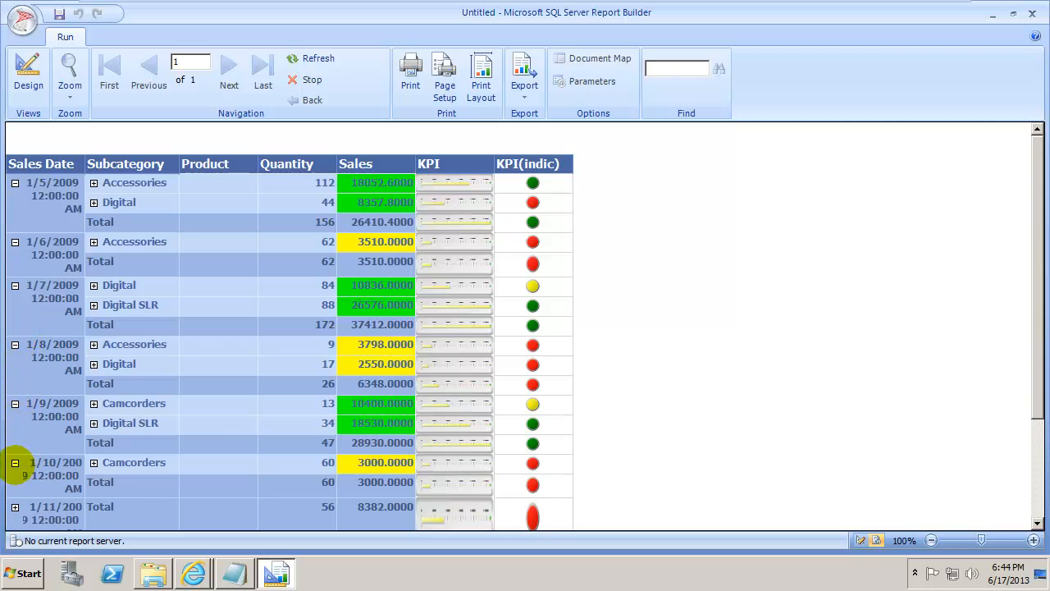
{"action": "left_click", "coordinate": [15, 507]}
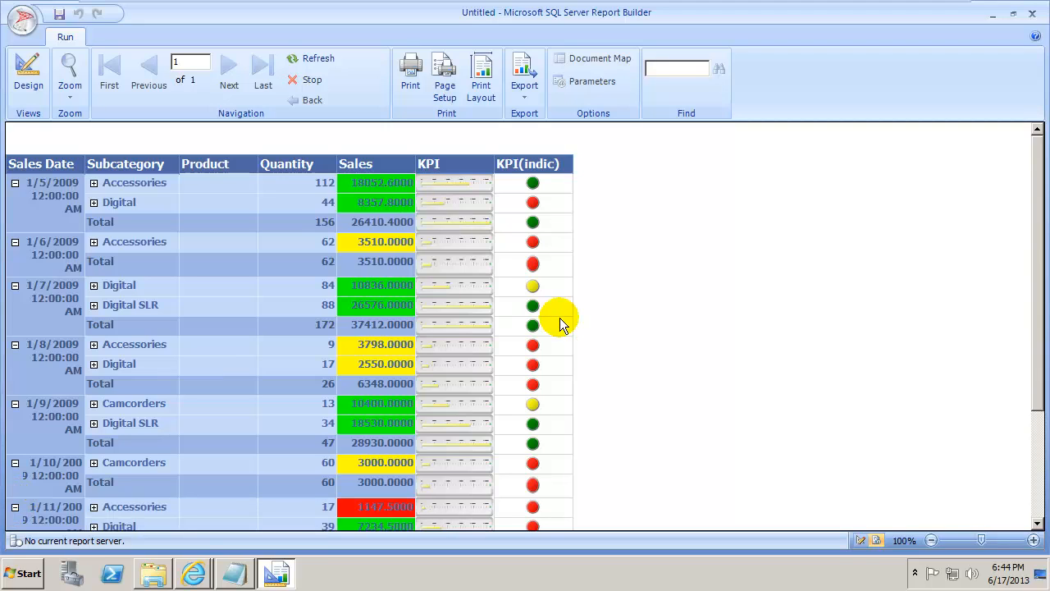
{"action": "left_click_drag", "start_coordinate": [1043, 160], "coordinate": [1043, 334]}
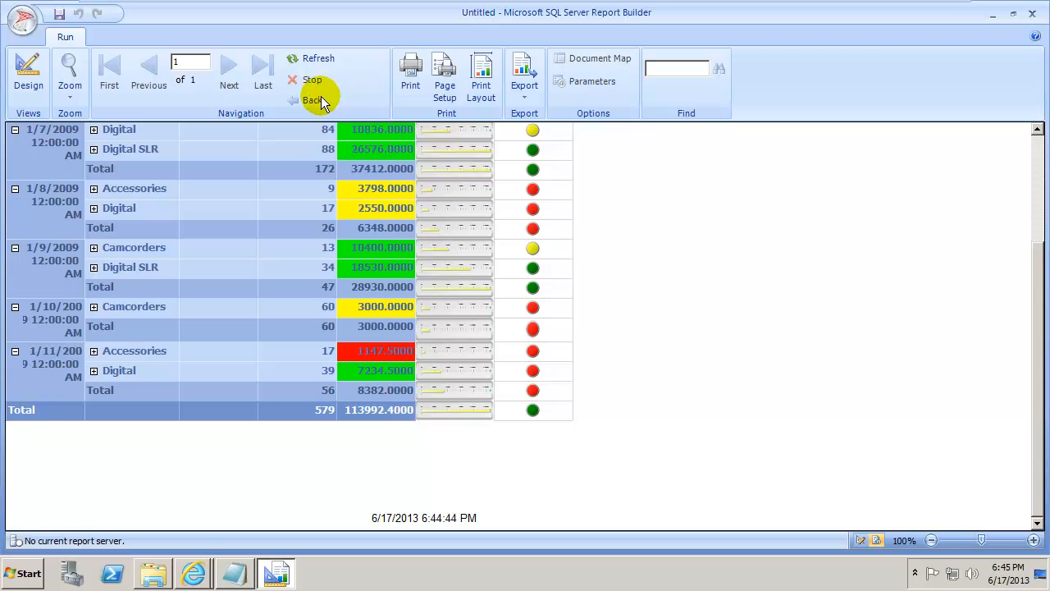
Save the report as Dashboarding.rdl in the SharePoint site's Reports folder
{"action": "left_click", "coordinate": [25, 22]}
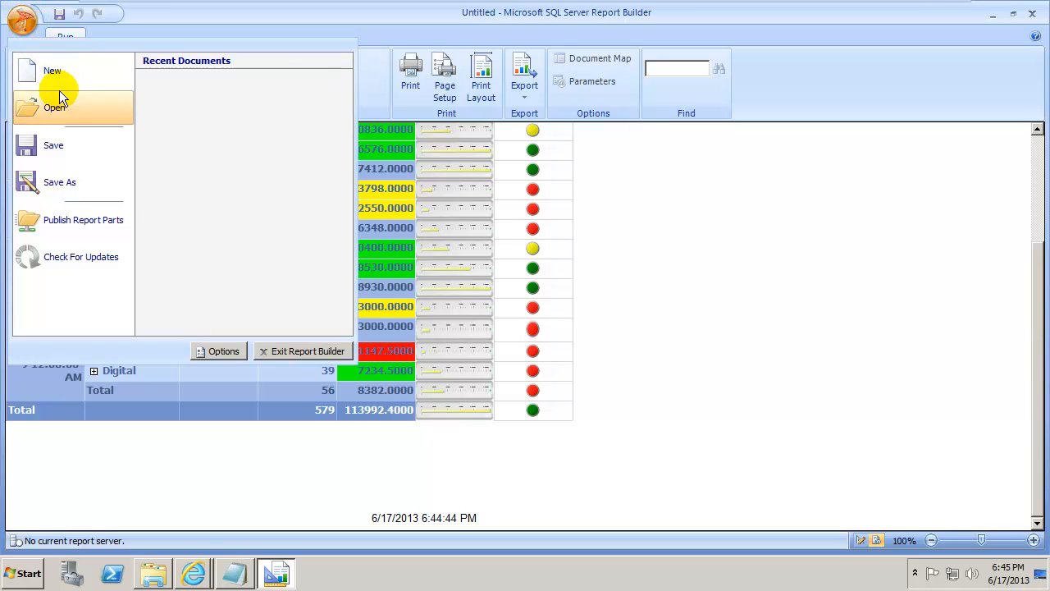
{"action": "left_click", "coordinate": [77, 182]}
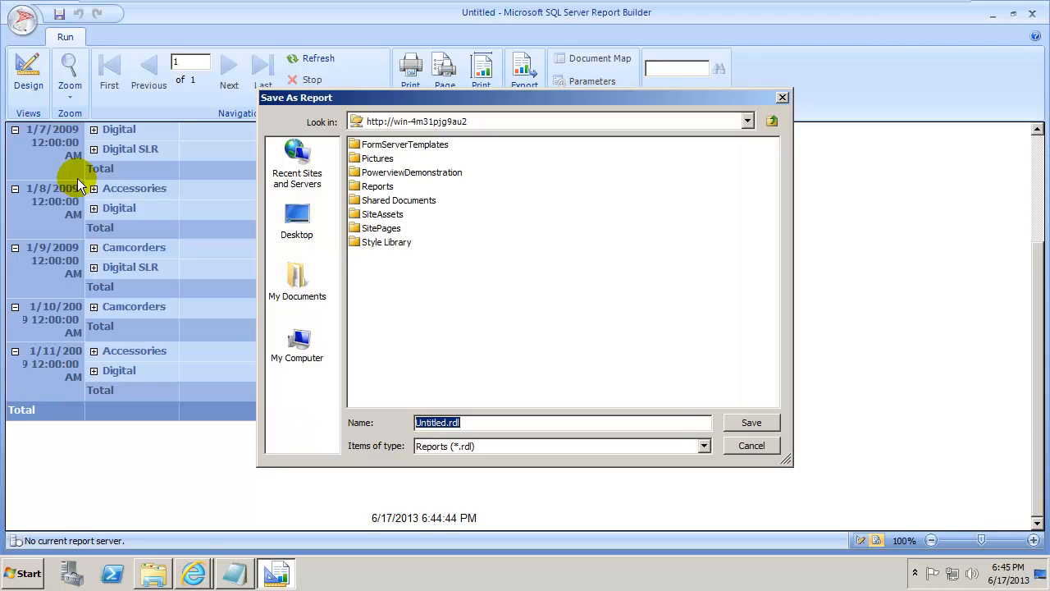
{"action": "left_click", "coordinate": [374, 188]}
{"action": "double_click", "coordinate": [373, 188]}
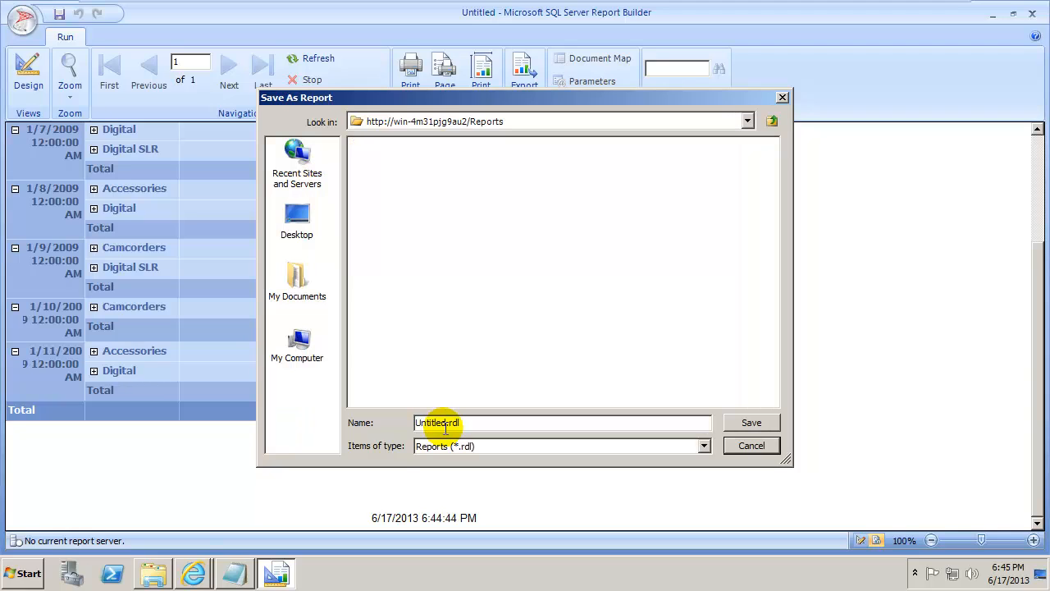
{"action": "double_click", "coordinate": [445, 422]}
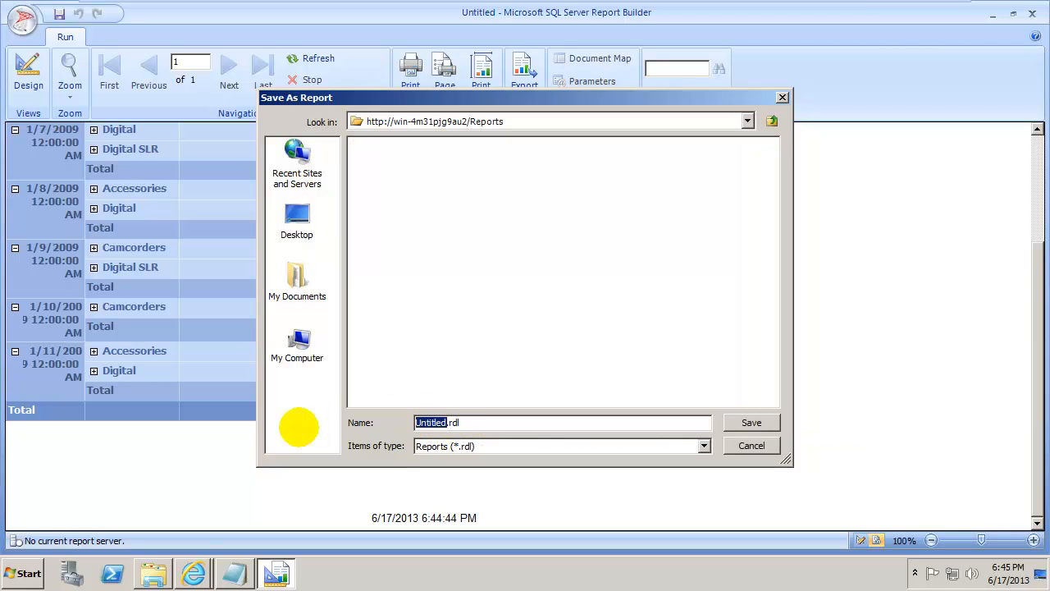
{"action": "key", "text": "BackSpace"}
{"action": "type", "text": "Dashboarding"}
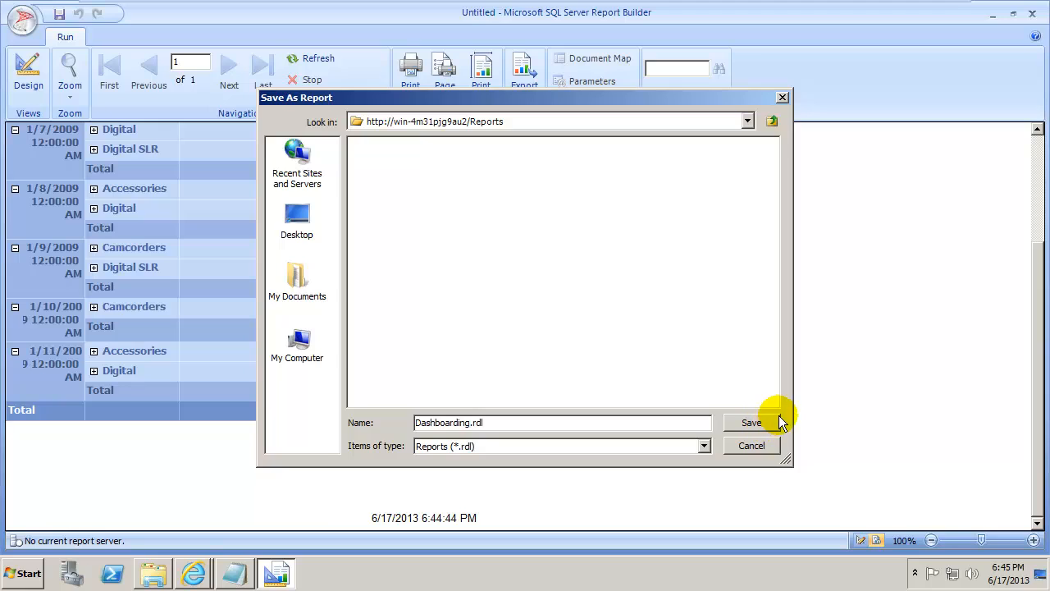
{"action": "left_click", "coordinate": [751, 422]}
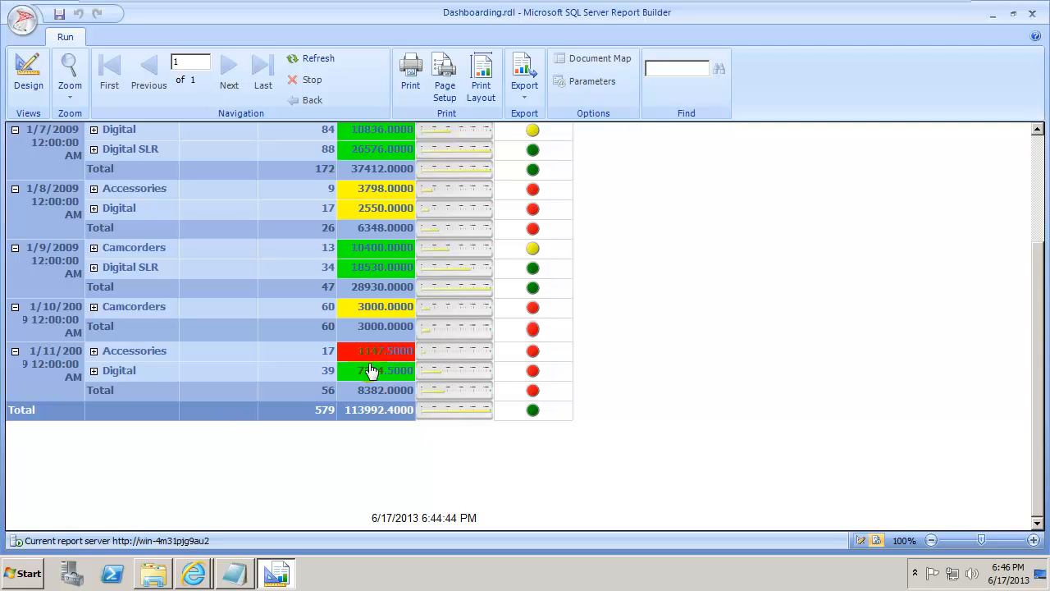
Switch to the SharePoint site in Internet Explorer and reload the Reports library's list of current reports
{"action": "mouse_move", "coordinate": [200, 581]}
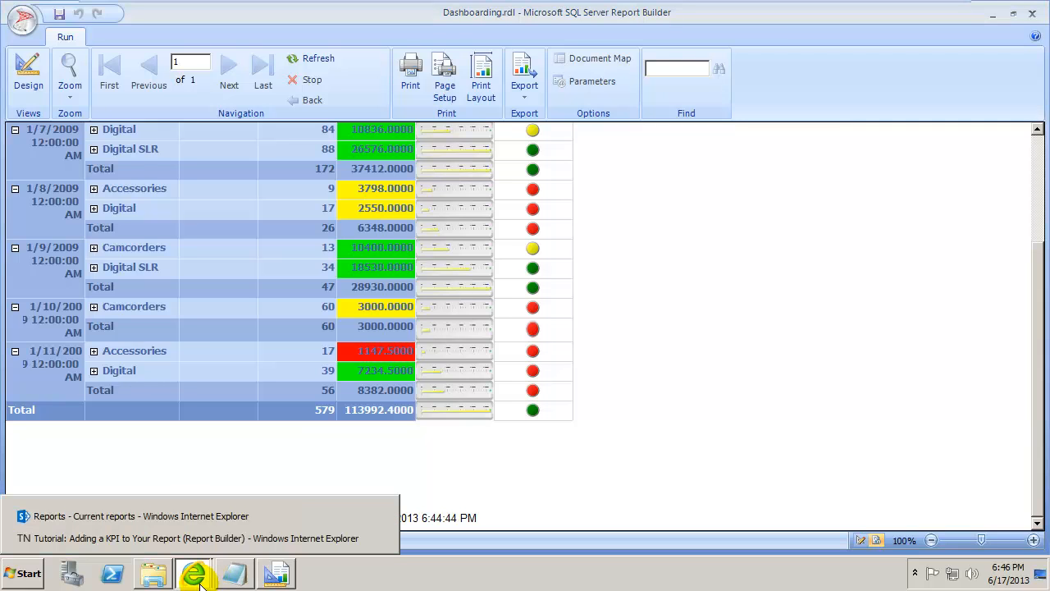
{"action": "left_click", "coordinate": [199, 538]}
{"action": "mouse_move", "coordinate": [199, 554]}
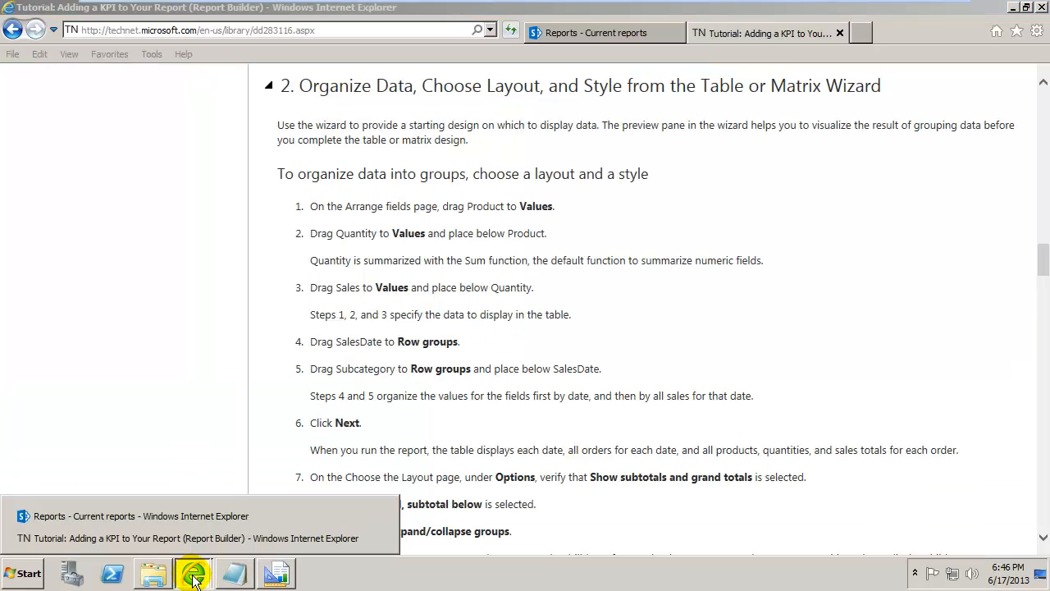
{"action": "left_click", "coordinate": [181, 519]}
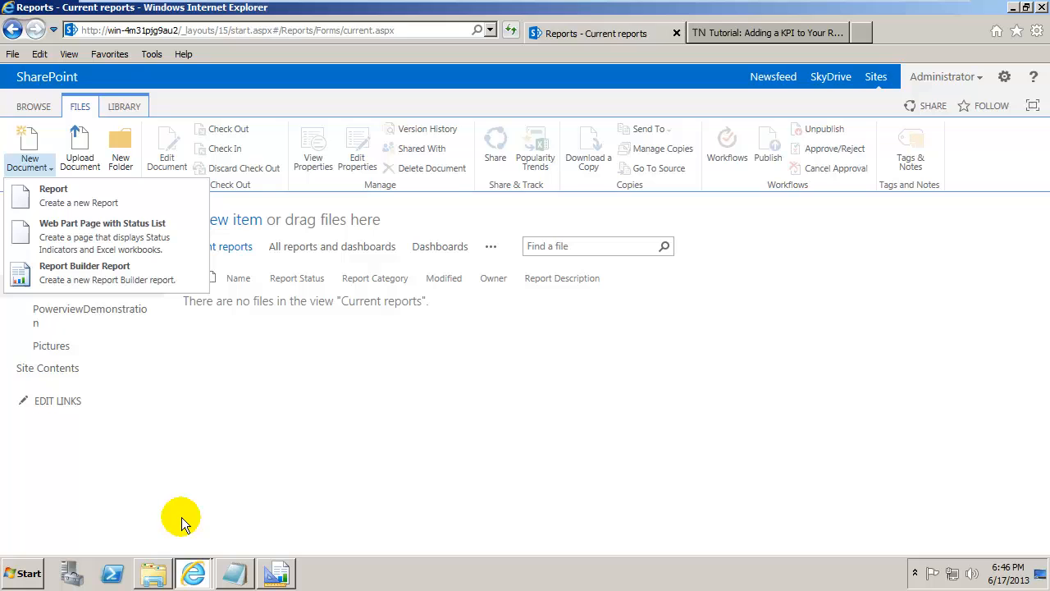
{"action": "left_click", "coordinate": [310, 328]}
{"action": "left_click", "coordinate": [174, 31]}
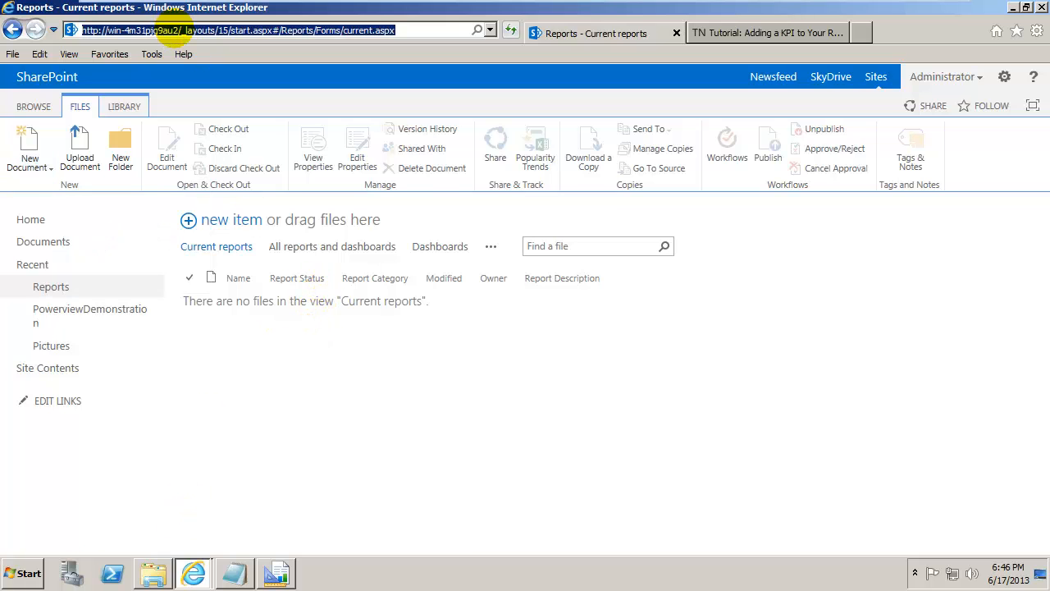
{"action": "left_click", "coordinate": [47, 289]}
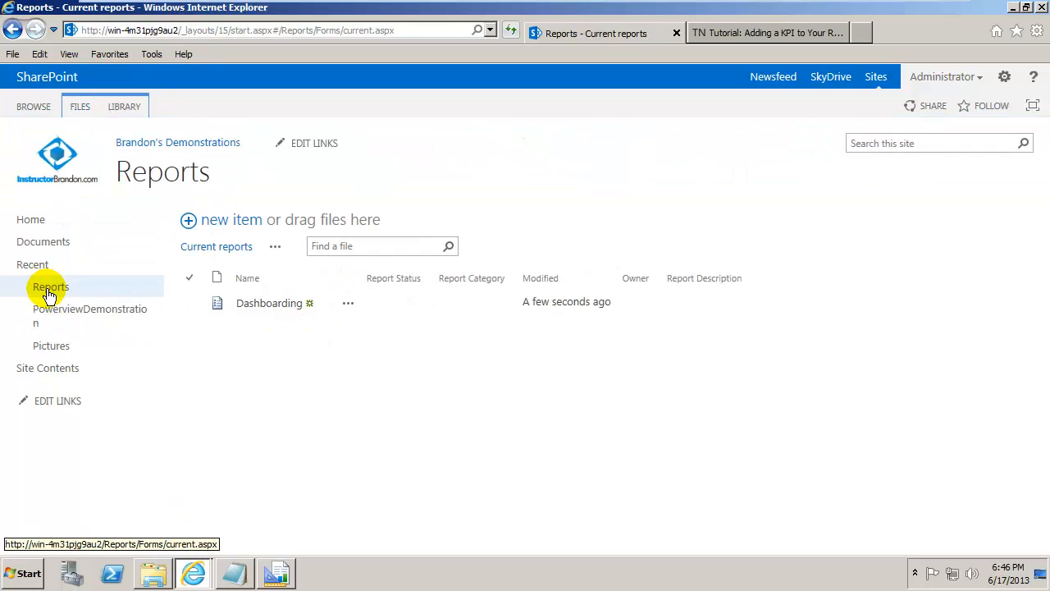
Open the Dashboarding report from the library, then expand and collapse the 1/5/2009 sales date to check its subcategories
{"action": "left_click", "coordinate": [295, 305]}
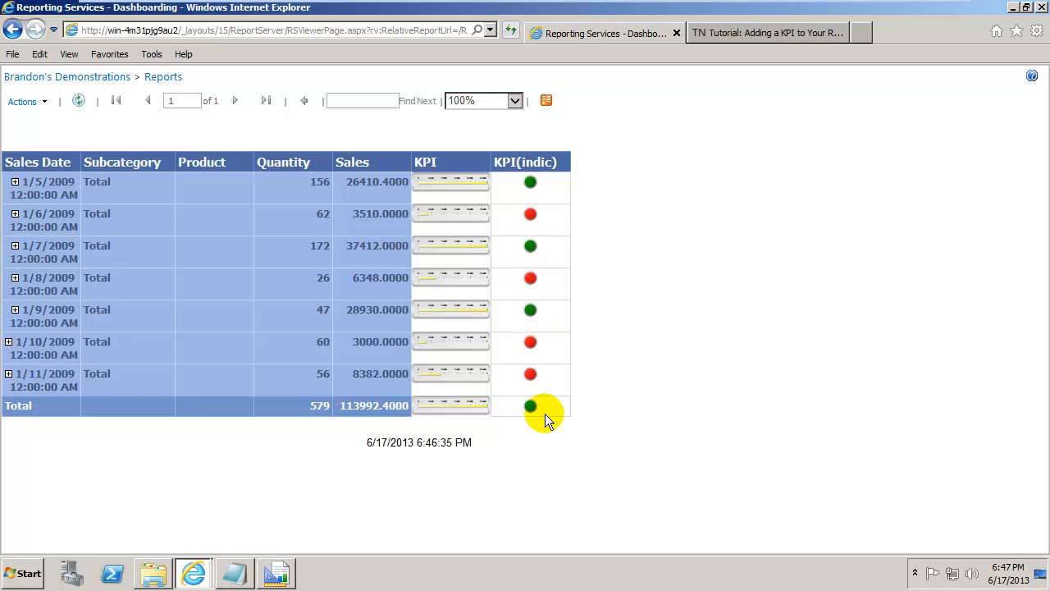
{"action": "left_click", "coordinate": [15, 183]}
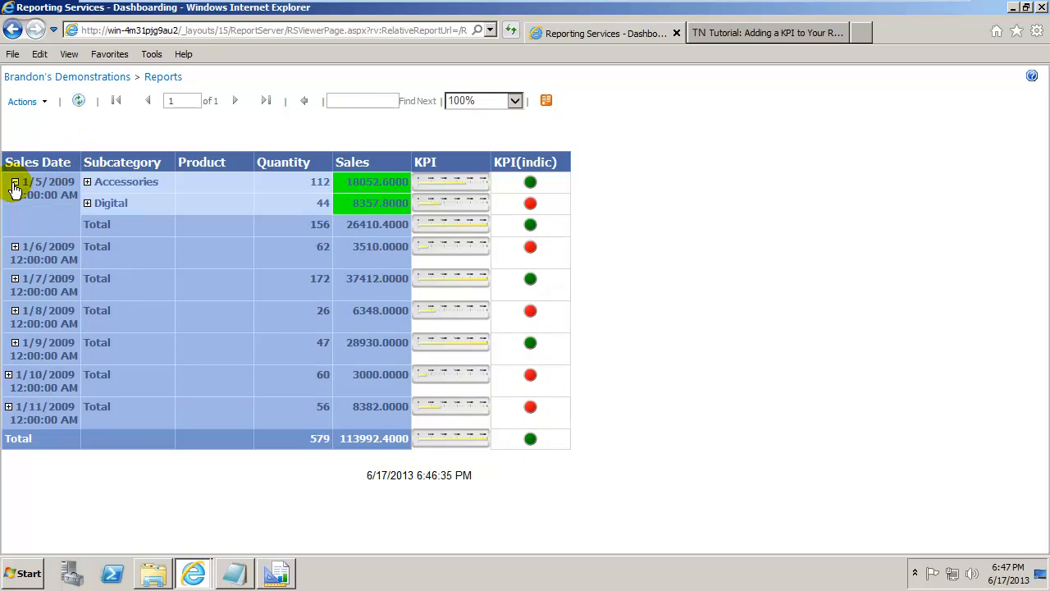
{"action": "left_click", "coordinate": [14, 183]}
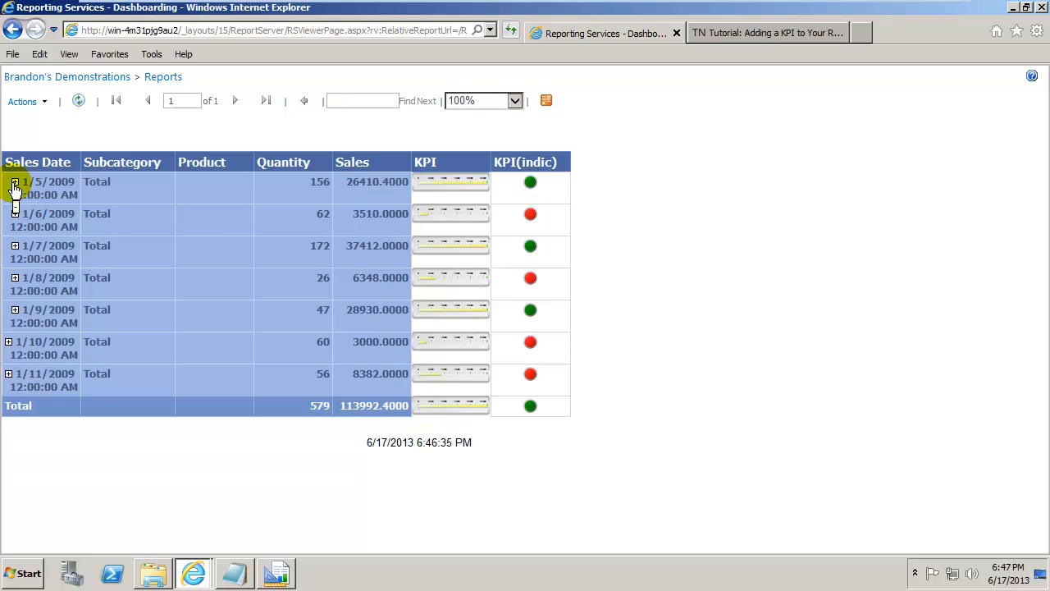